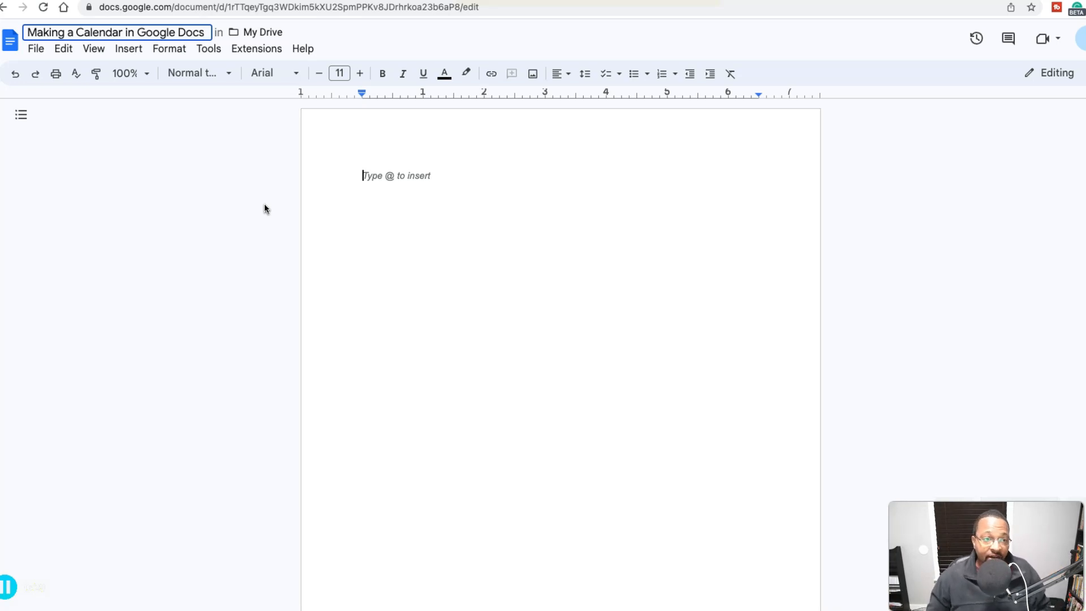
pyautogui.click(156, 182)
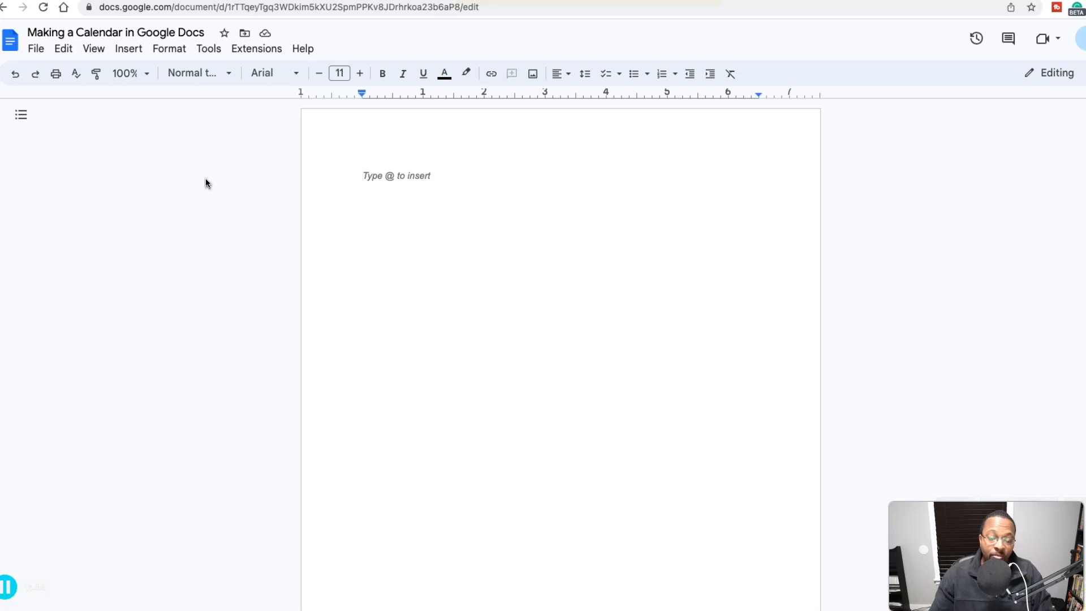
pyautogui.click(139, 117)
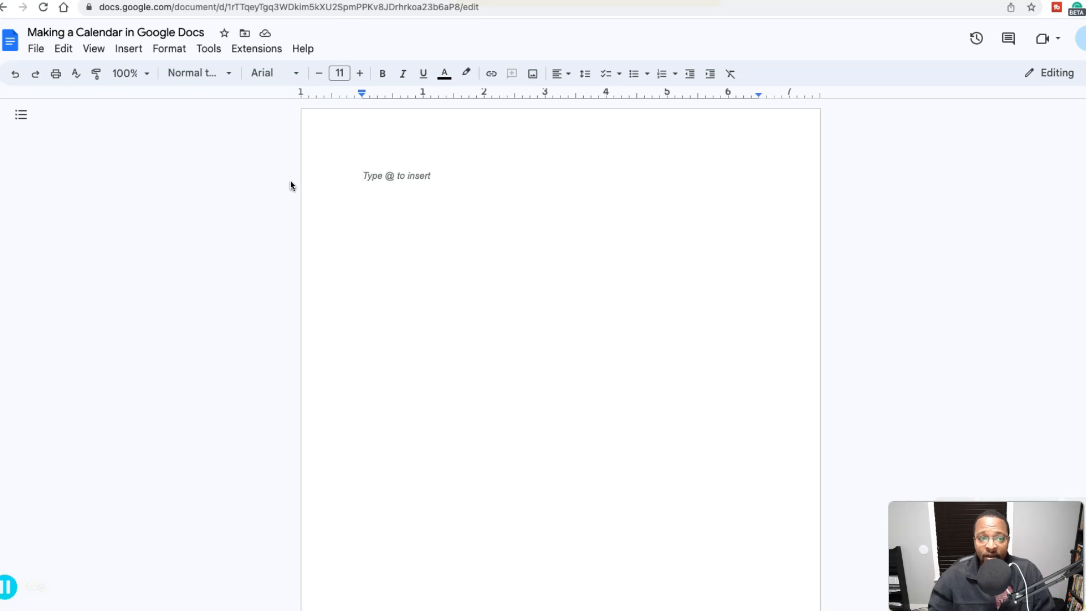
pyautogui.click(195, 164)
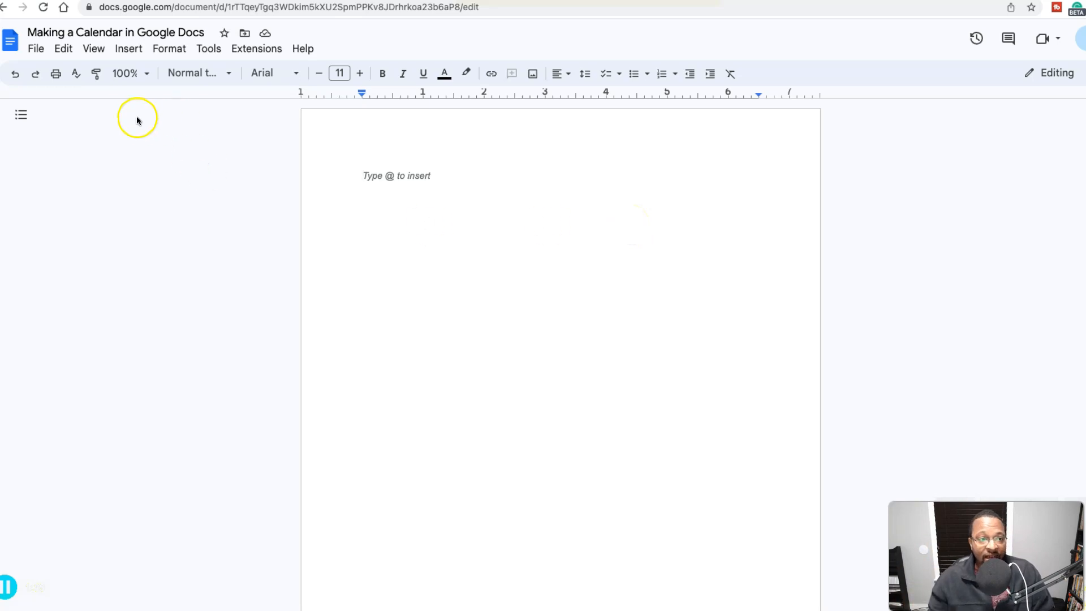
# - Open the page setup and switch the orientation to Landscape, keeping the Letter (8.5" x 11") paper size
pyautogui.click(37, 52)
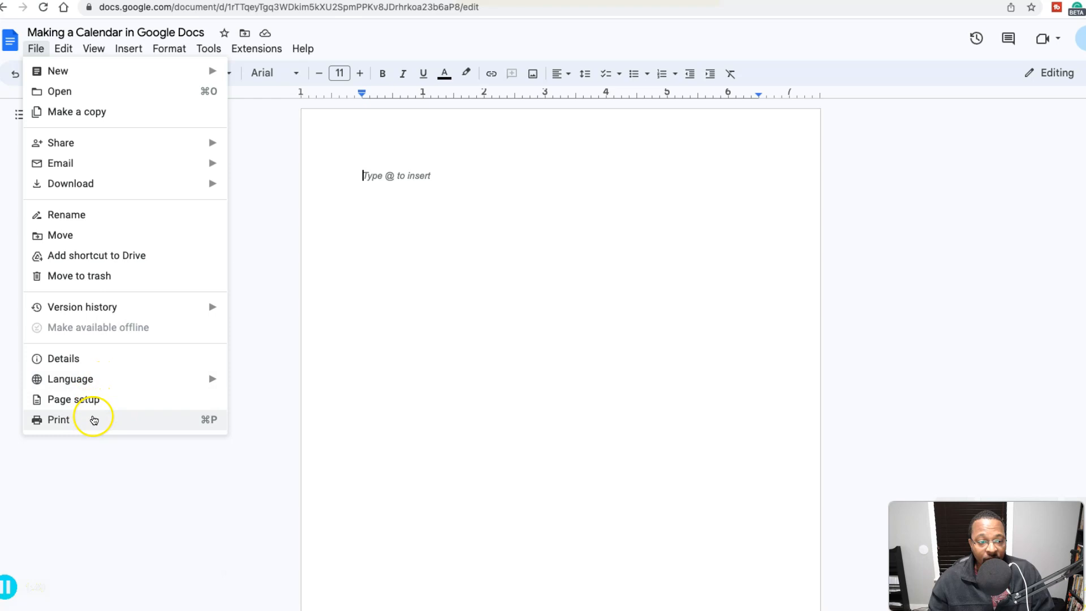
pyautogui.click(99, 404)
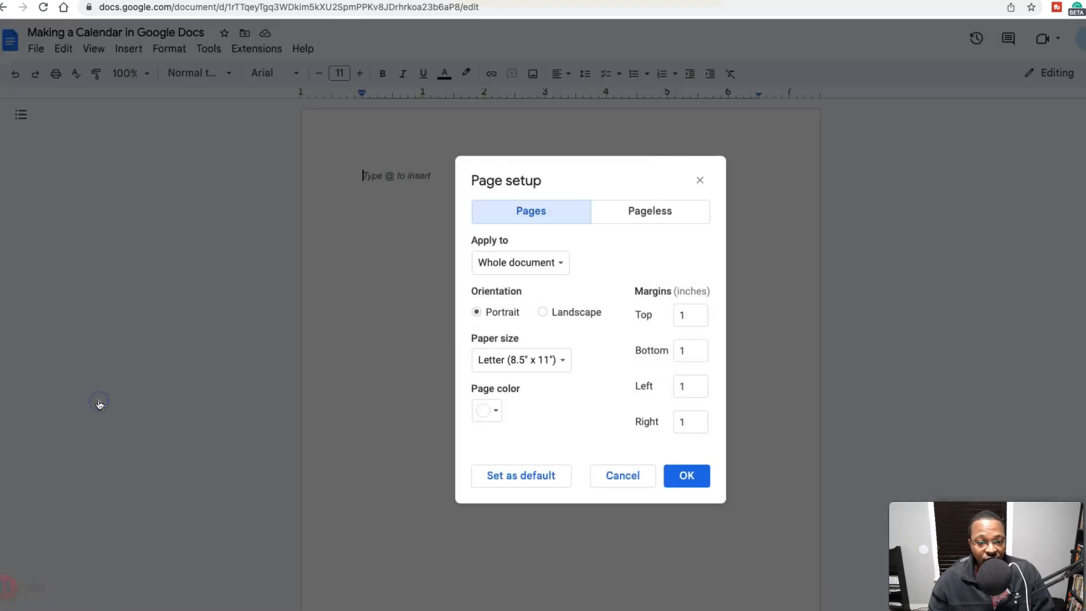
pyautogui.click(556, 360)
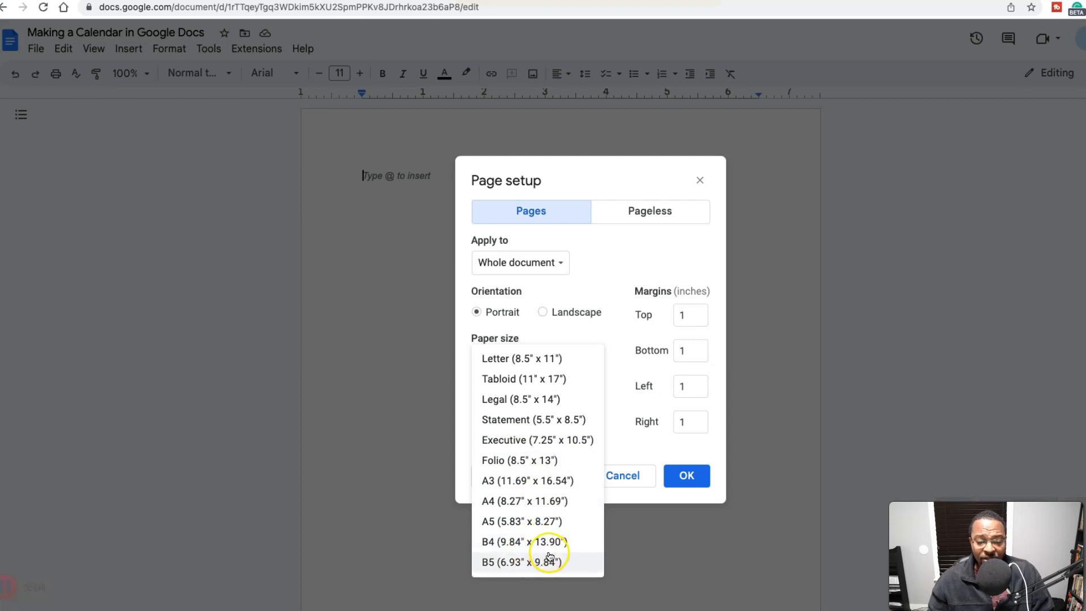
pyautogui.click(556, 326)
pyautogui.click(544, 312)
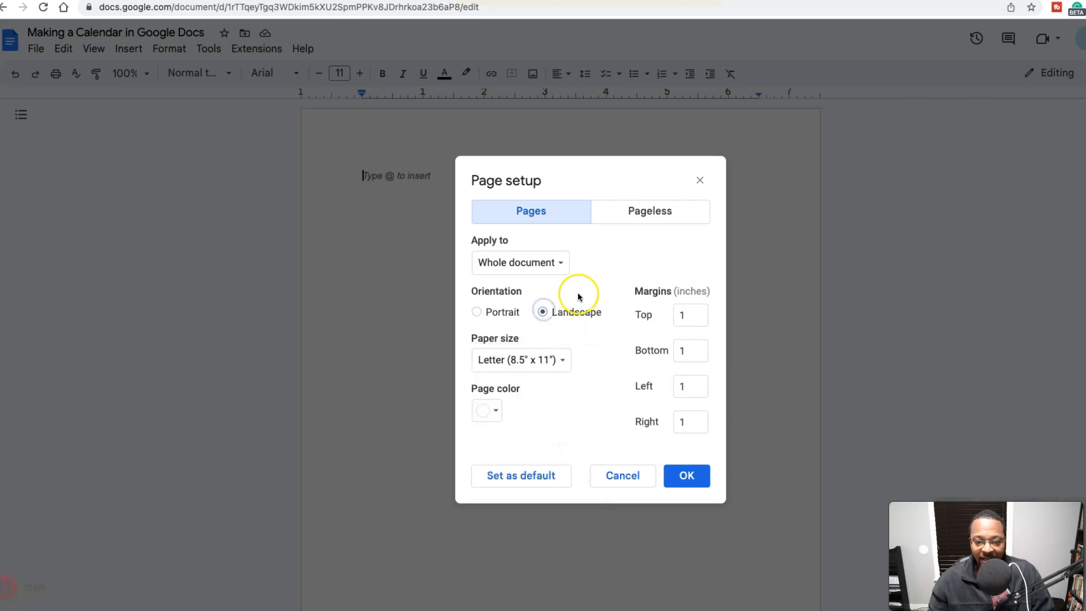
pyautogui.click(565, 359)
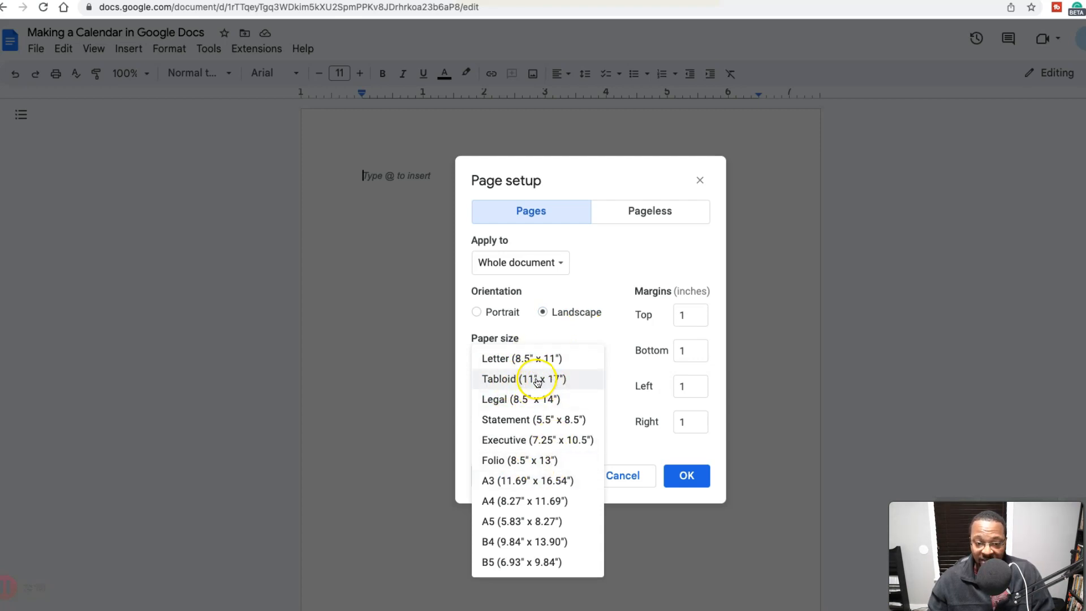
pyautogui.click(609, 342)
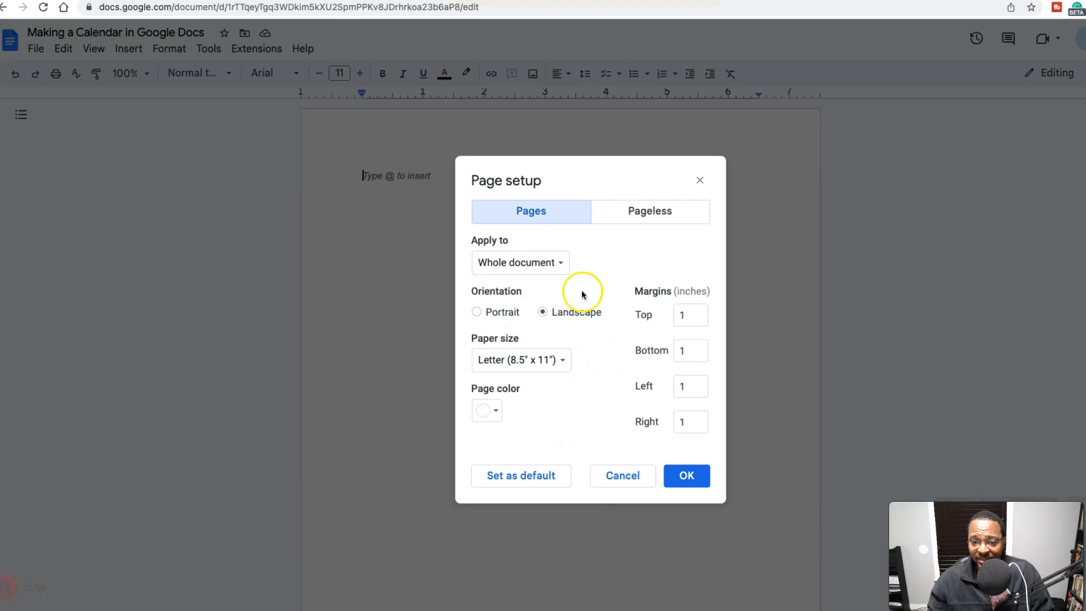
# - Set the top, bottom, left and right page margins to .5 inches and apply the page setup
pyautogui.click(667, 314)
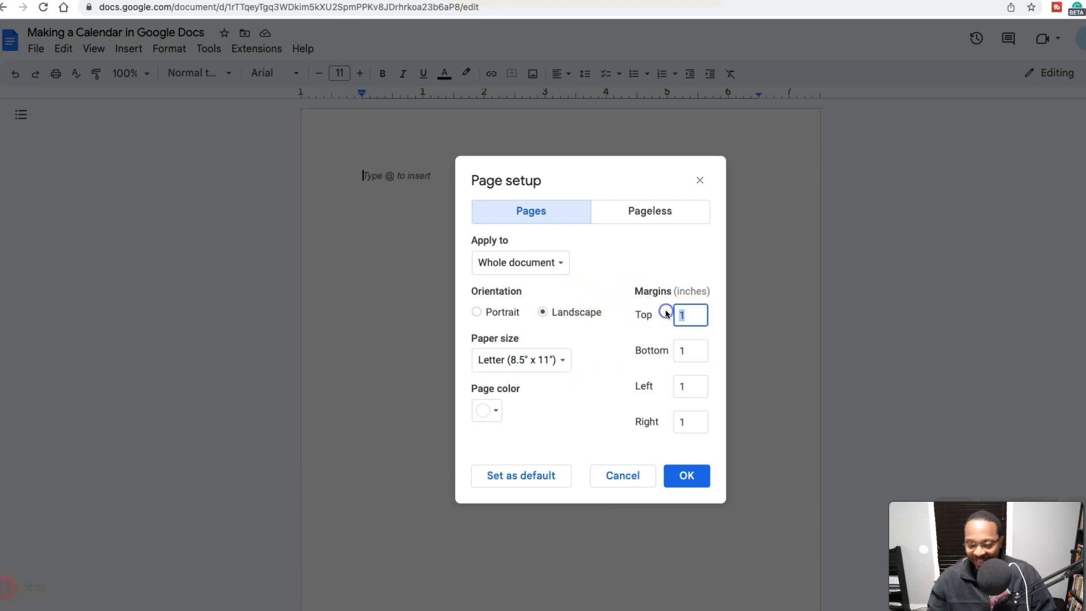
pyautogui.write('.5')
pyautogui.press('Tab')
pyautogui.write('.5')
pyautogui.press('Tab')
pyautogui.write('.5')
pyautogui.press('Tab')
pyautogui.write('.5')
pyautogui.click(578, 340)
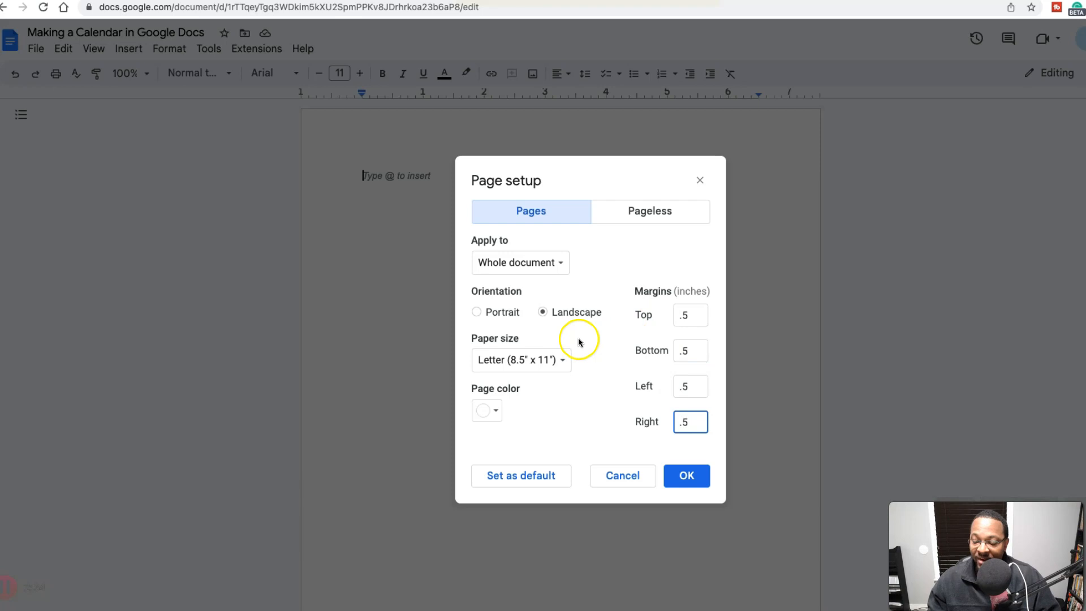
pyautogui.click(704, 477)
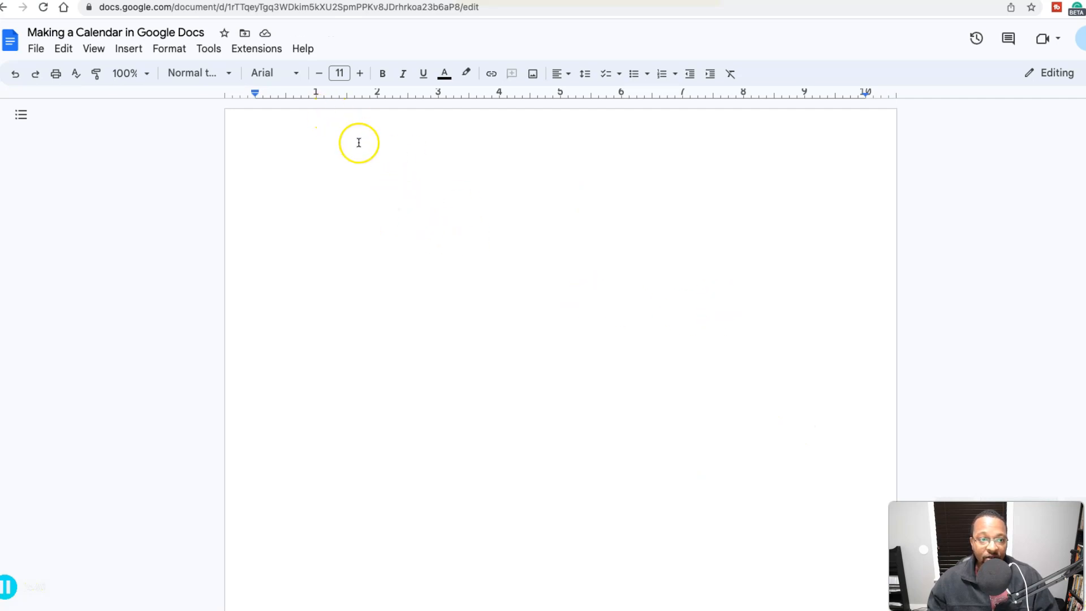
# - Insert a table with 7 columns and 5 rows in the blank document
pyautogui.click(131, 50)
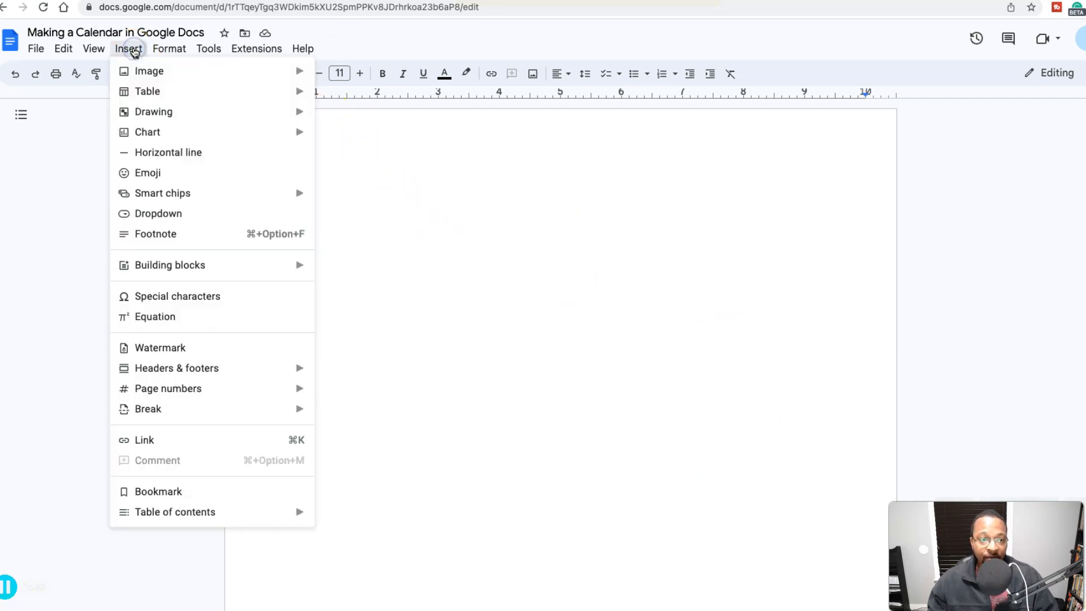
pyautogui.moveTo(141, 94)
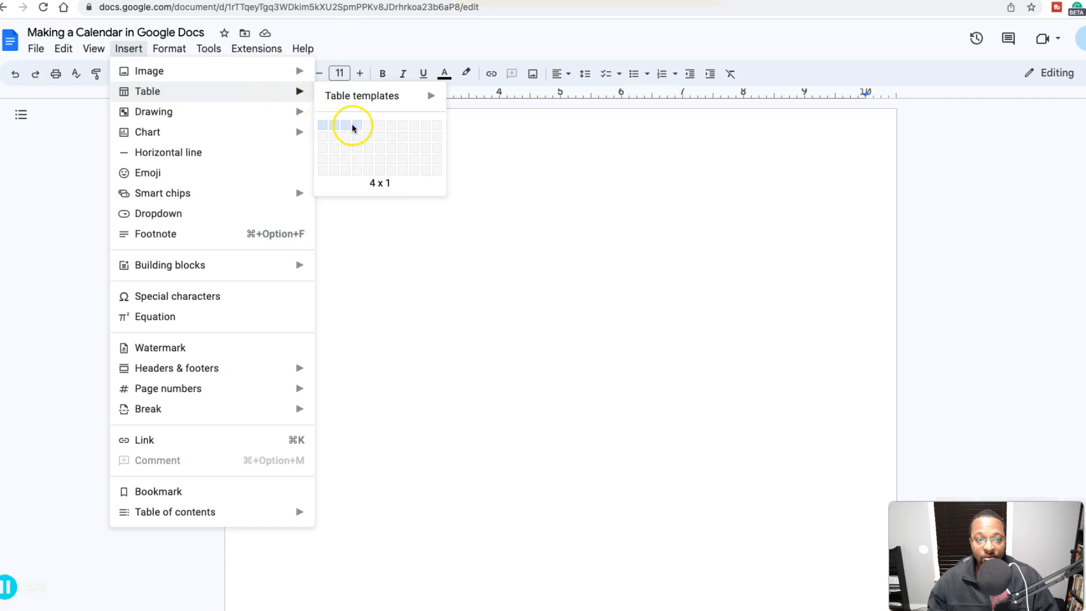
pyautogui.click(391, 170)
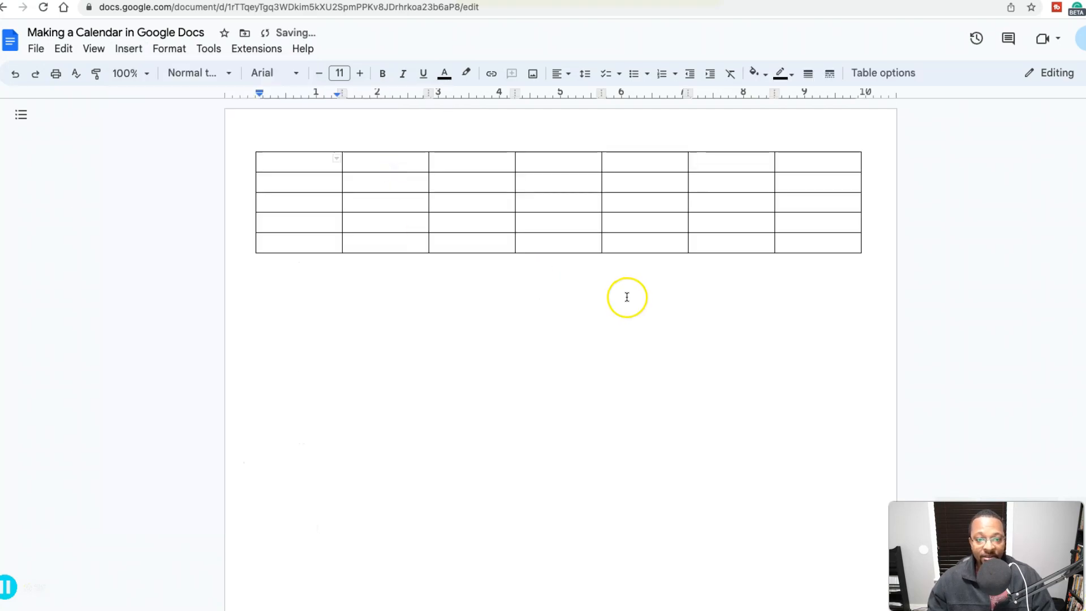
# - Select the whole table and stretch all of its rows evenly until the table fills most of the page height
pyautogui.moveTo(274, 162); pyautogui.dragTo(797, 174)
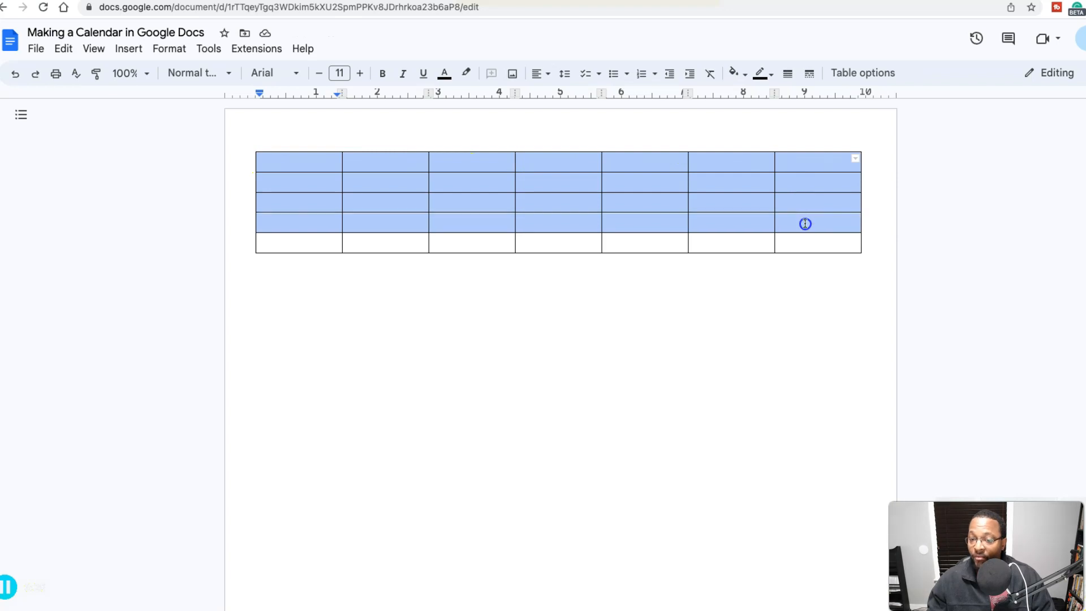
pyautogui.moveTo(805, 228); pyautogui.dragTo(805, 234)
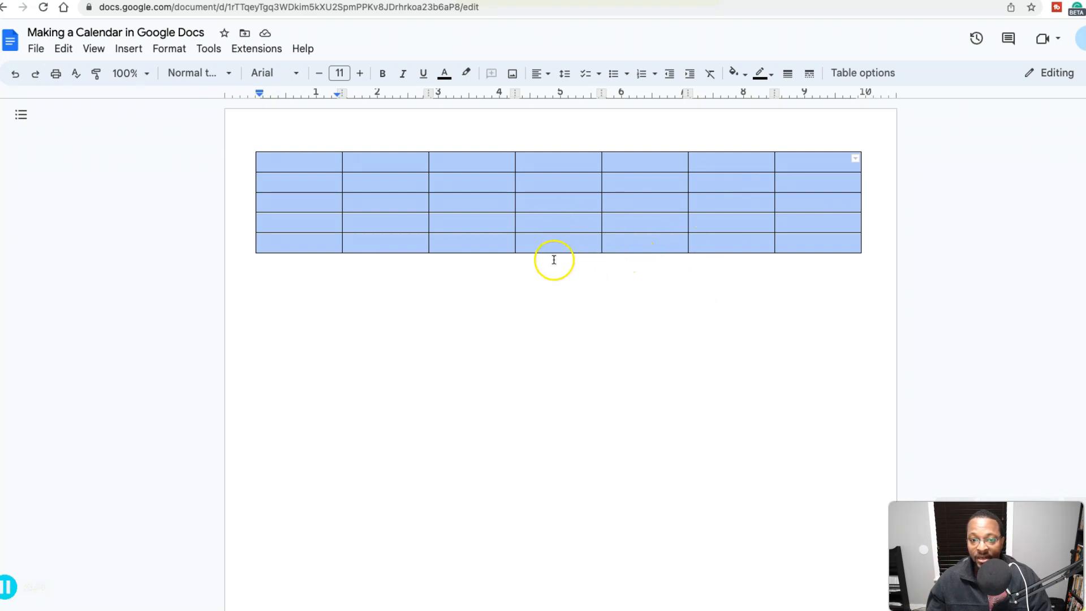
pyautogui.moveTo(560, 253); pyautogui.dragTo(554, 467)
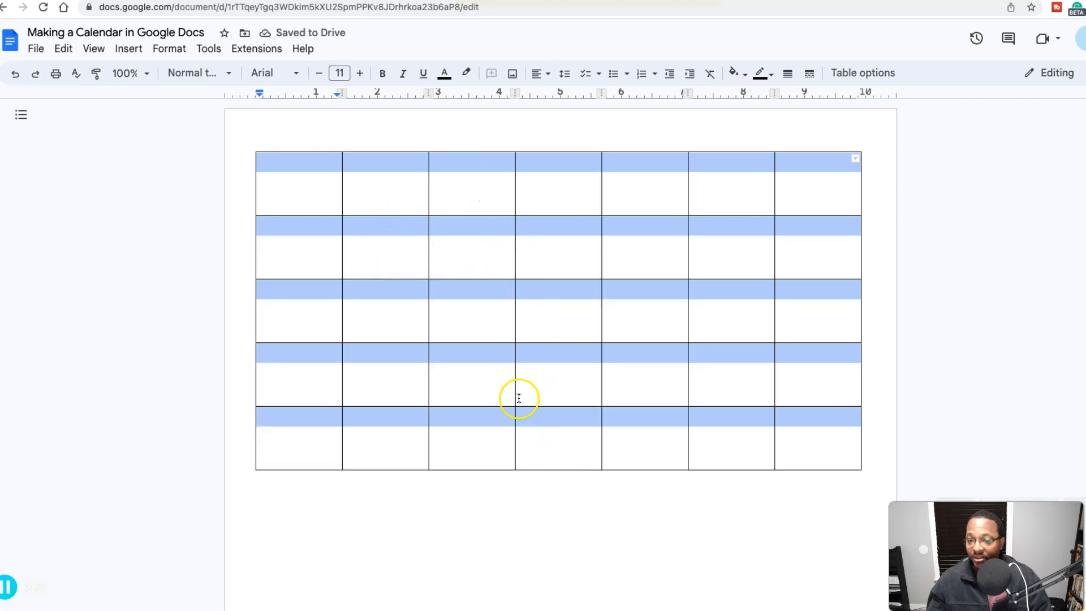
pyautogui.moveTo(557, 468); pyautogui.dragTo(553, 562)
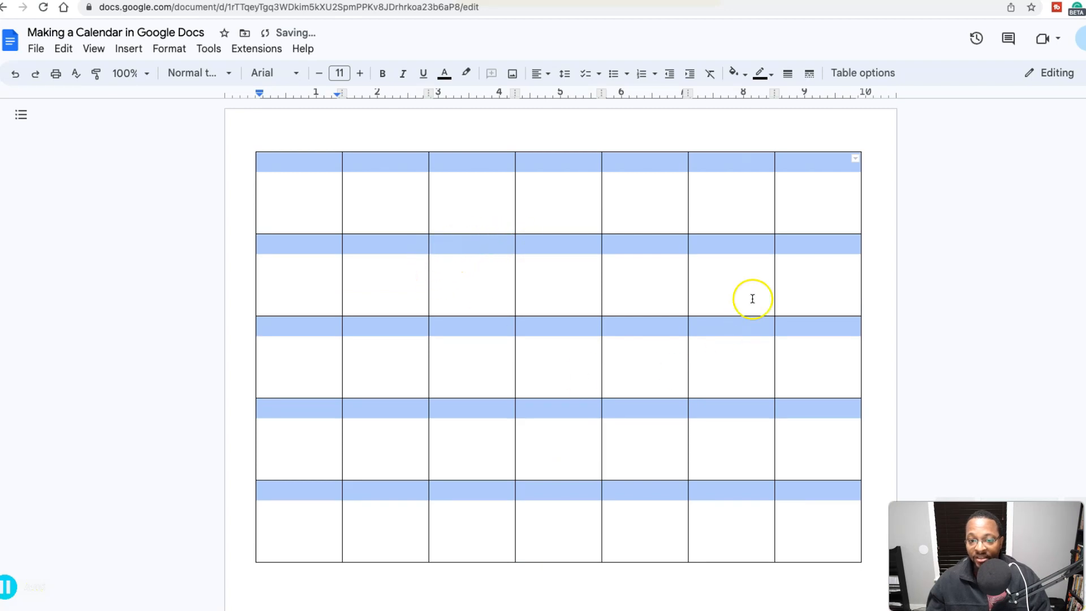
pyautogui.click(447, 280)
pyautogui.click(399, 194)
pyautogui.click(310, 166)
pyautogui.click(390, 169)
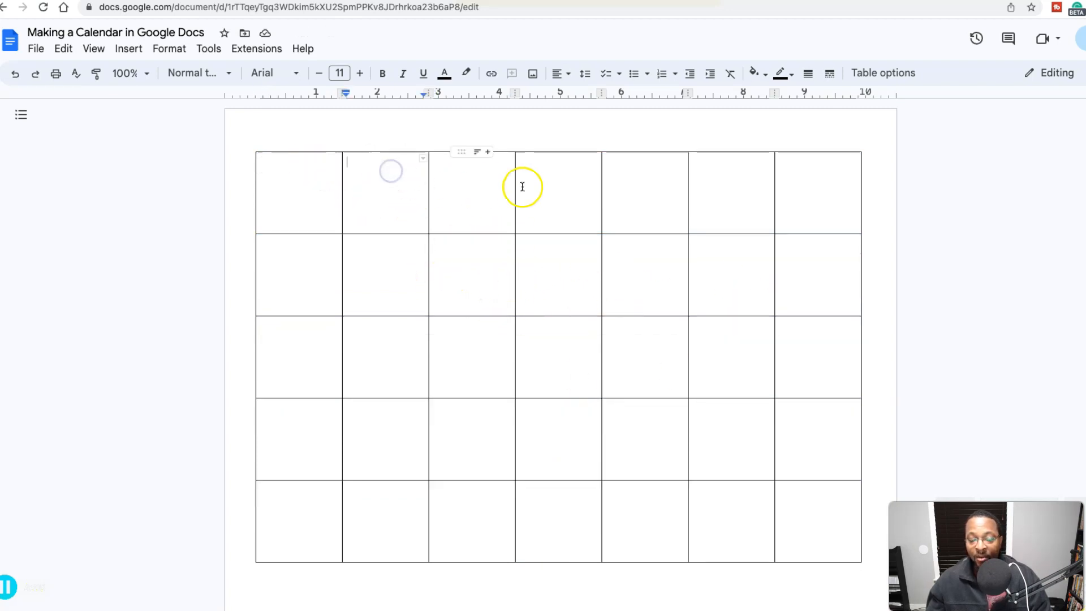
pyautogui.click(300, 163)
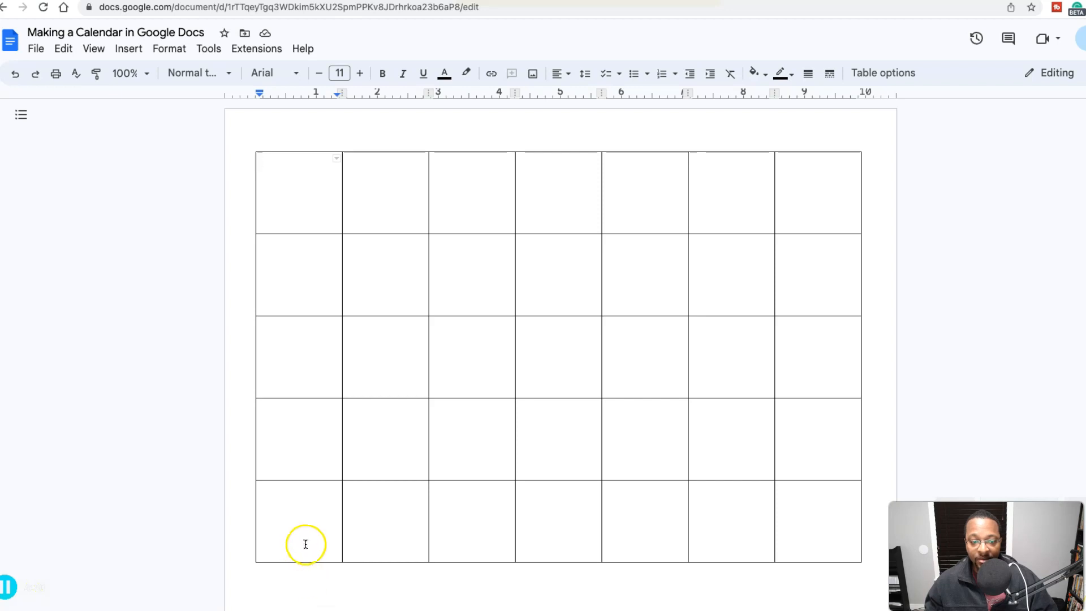
pyautogui.click(283, 537)
# - Shorten all table rows evenly to free space on the page, and add a row below the last one
pyautogui.scroll(-1, 323, 432)
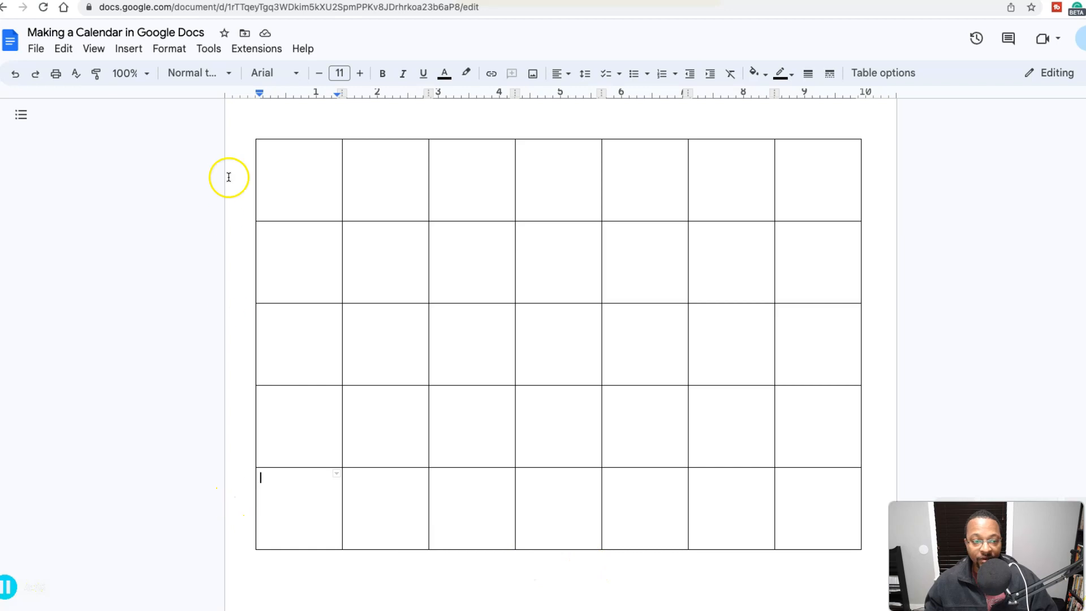
pyautogui.moveTo(264, 147); pyautogui.dragTo(842, 537)
pyautogui.moveTo(566, 549); pyautogui.dragTo(567, 473)
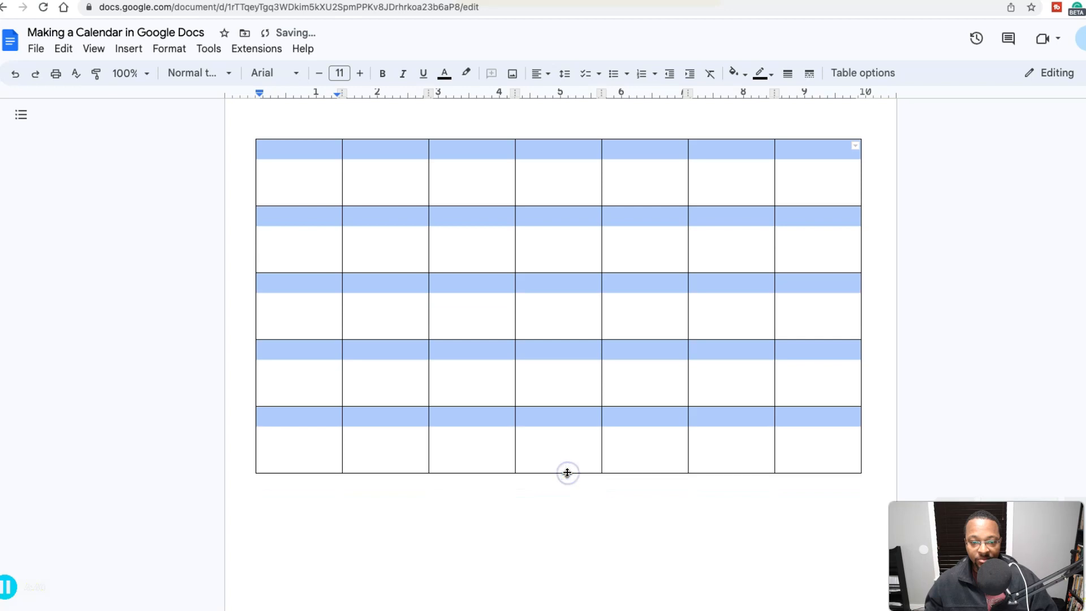
pyautogui.click(383, 446)
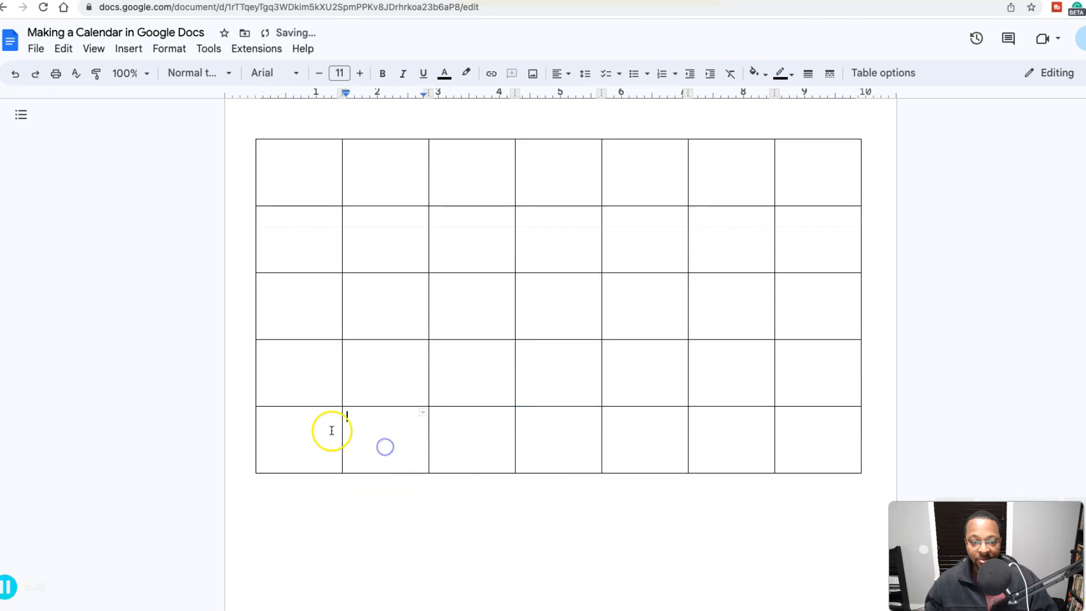
pyautogui.rightClick(279, 453)
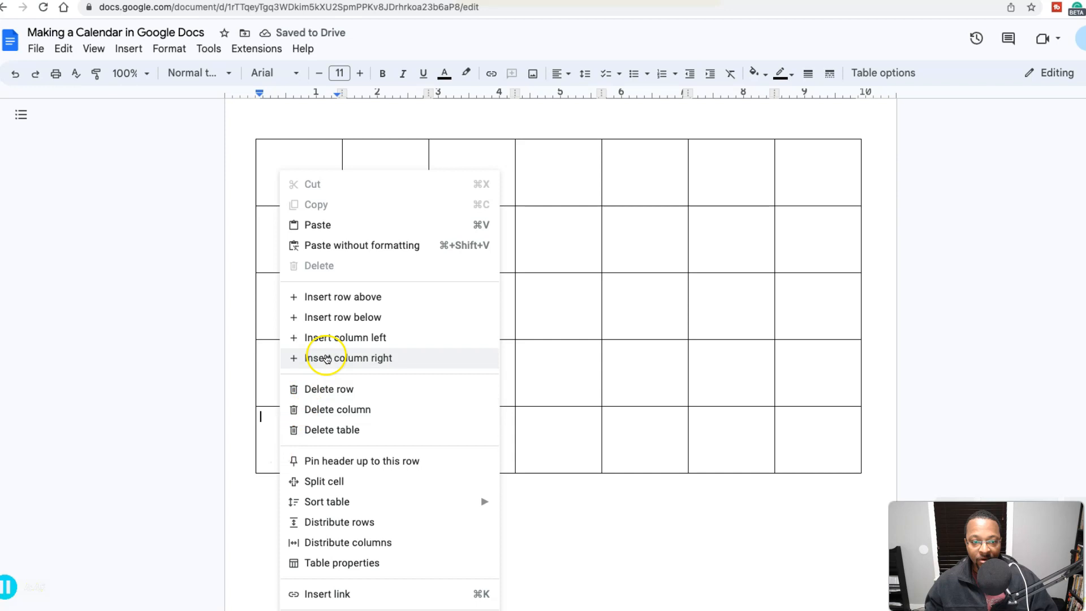
pyautogui.click(332, 298)
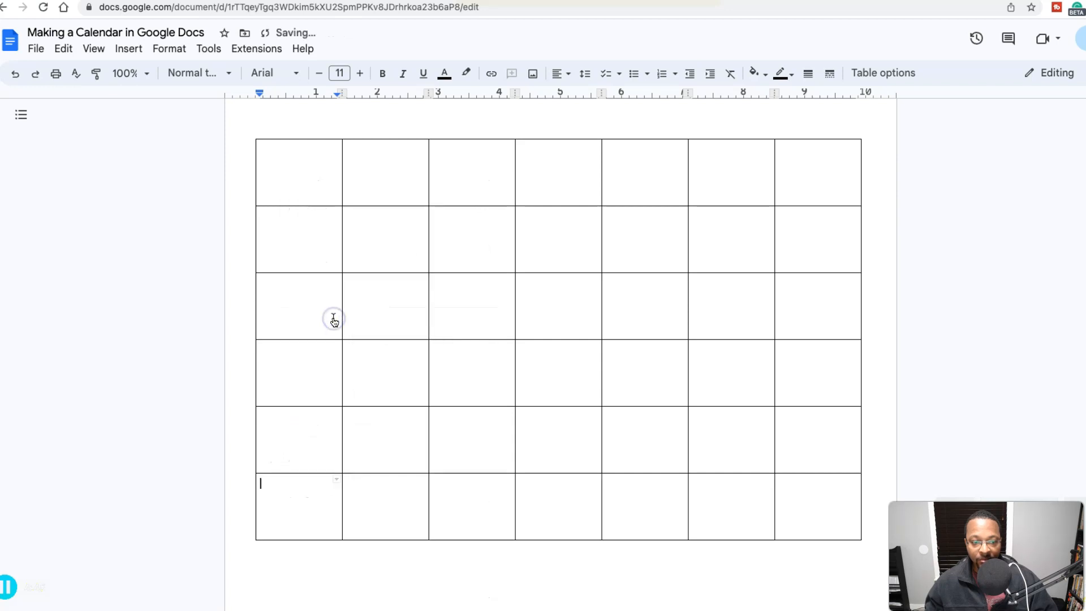
# - Reduce the table's first row to the height of a single text line to serve as a header
pyautogui.moveTo(300, 170); pyautogui.dragTo(800, 162)
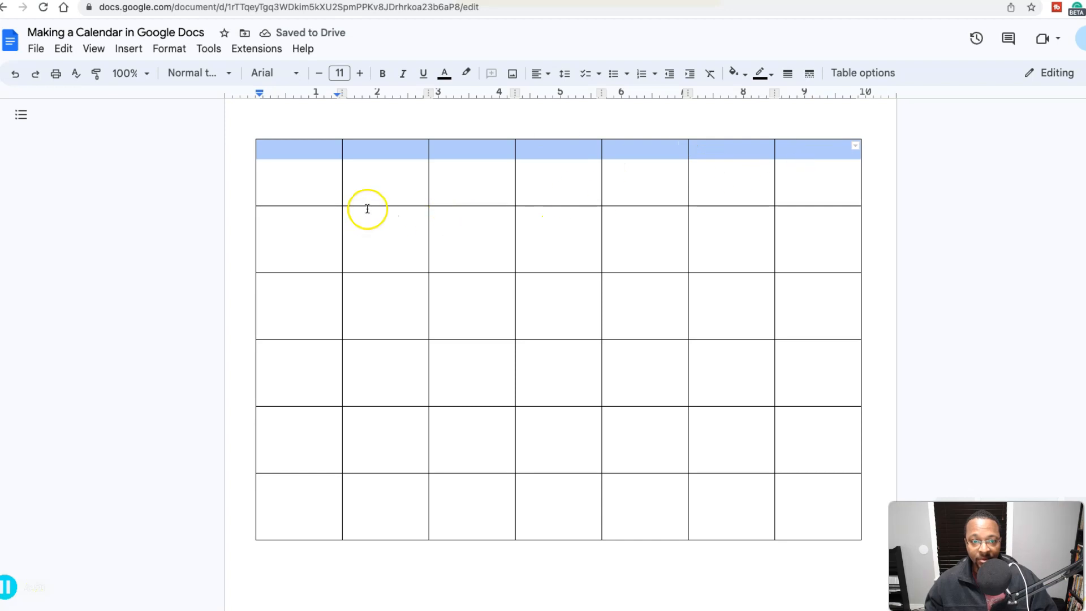
pyautogui.moveTo(368, 206); pyautogui.dragTo(369, 160)
pyautogui.click(381, 197)
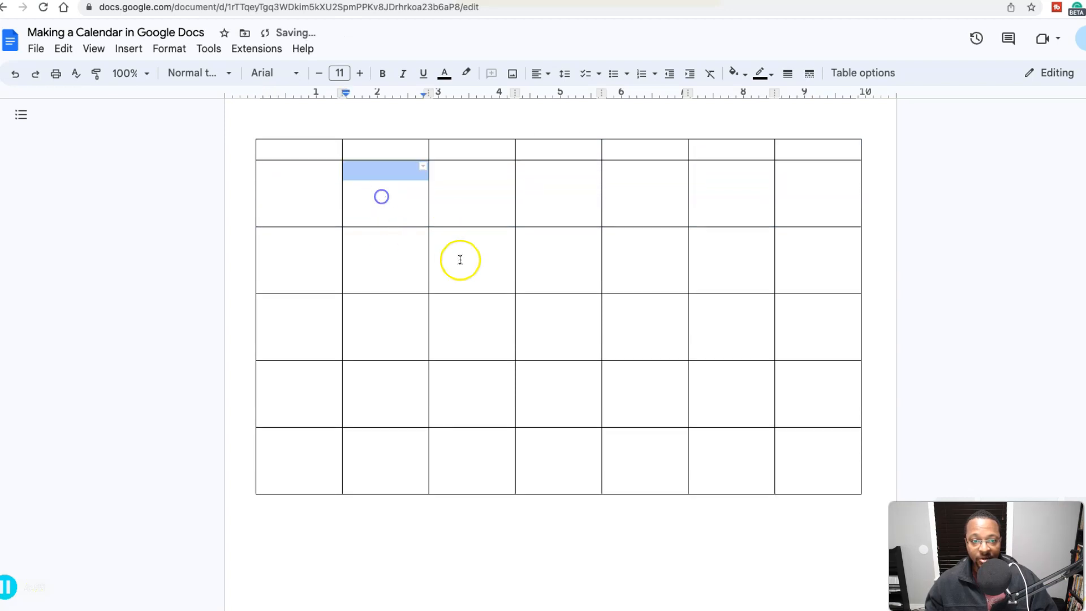
# - Enter the weekdays Sunday through Saturday in the header row and number the cells beneath it from 1 to 31
pyautogui.click(297, 156)
pyautogui.write('Saturday')
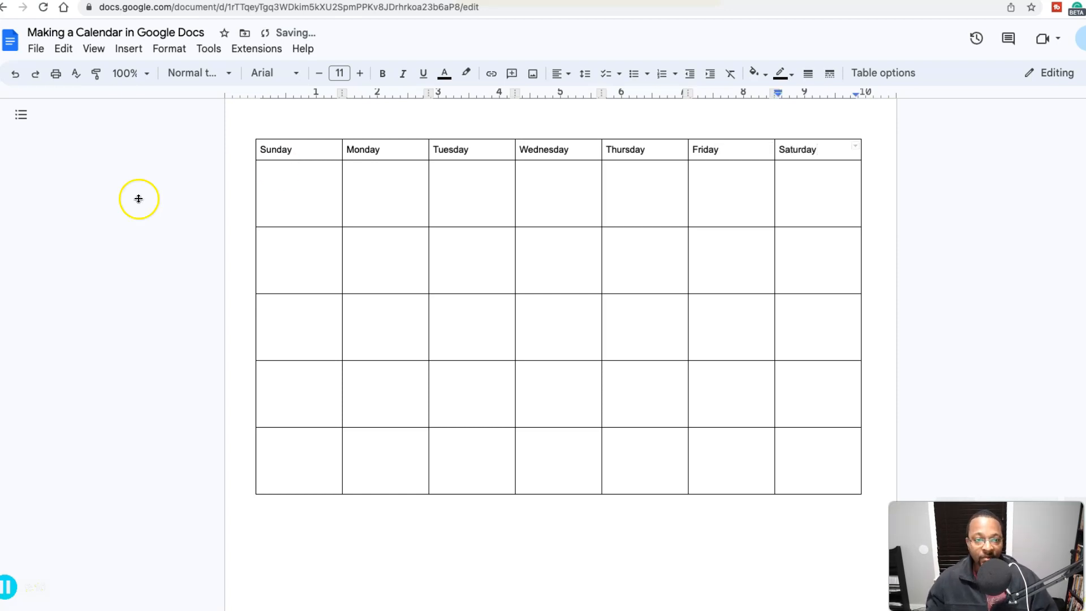
pyautogui.click(276, 189)
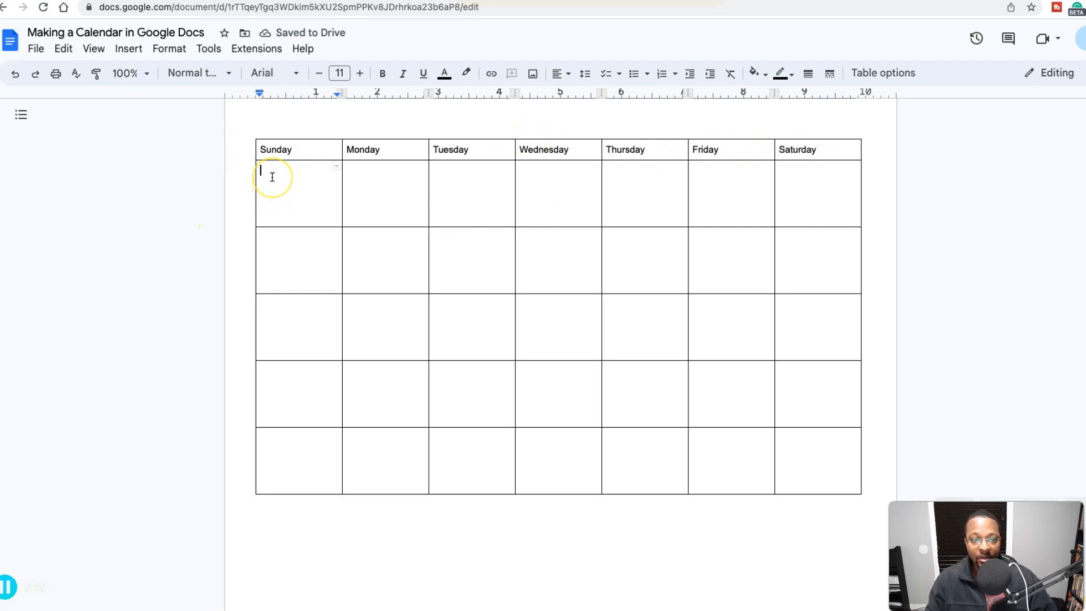
pyautogui.write('1')
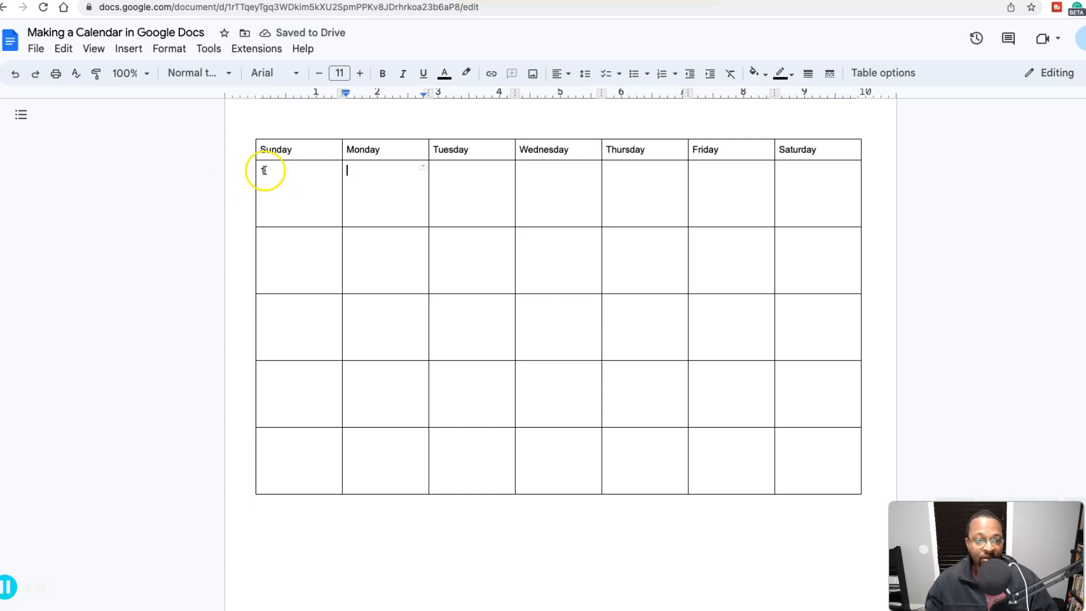
pyautogui.write('2')
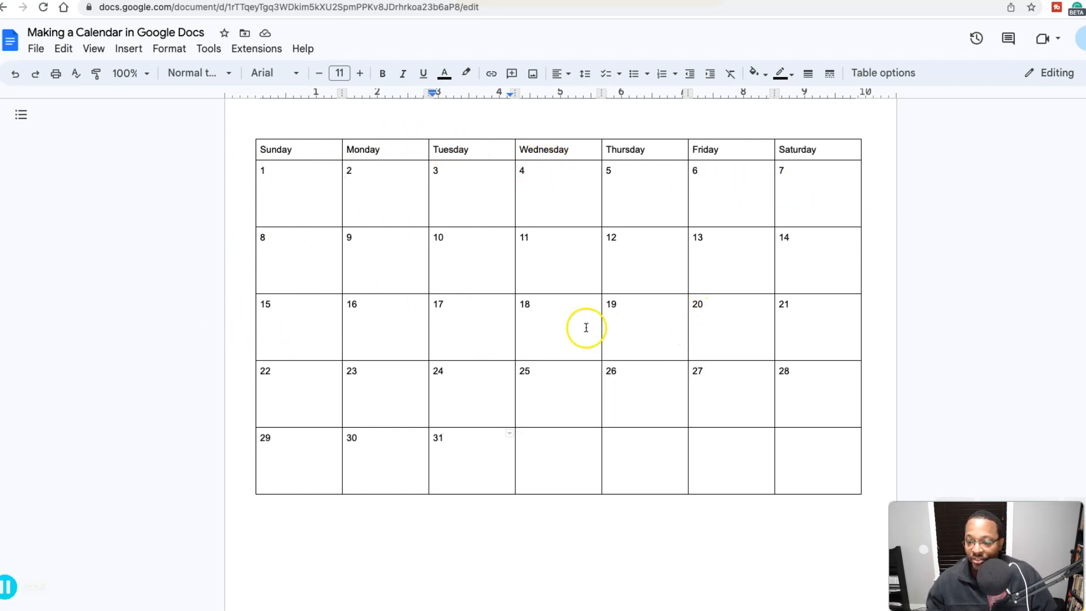
pyautogui.click(261, 169)
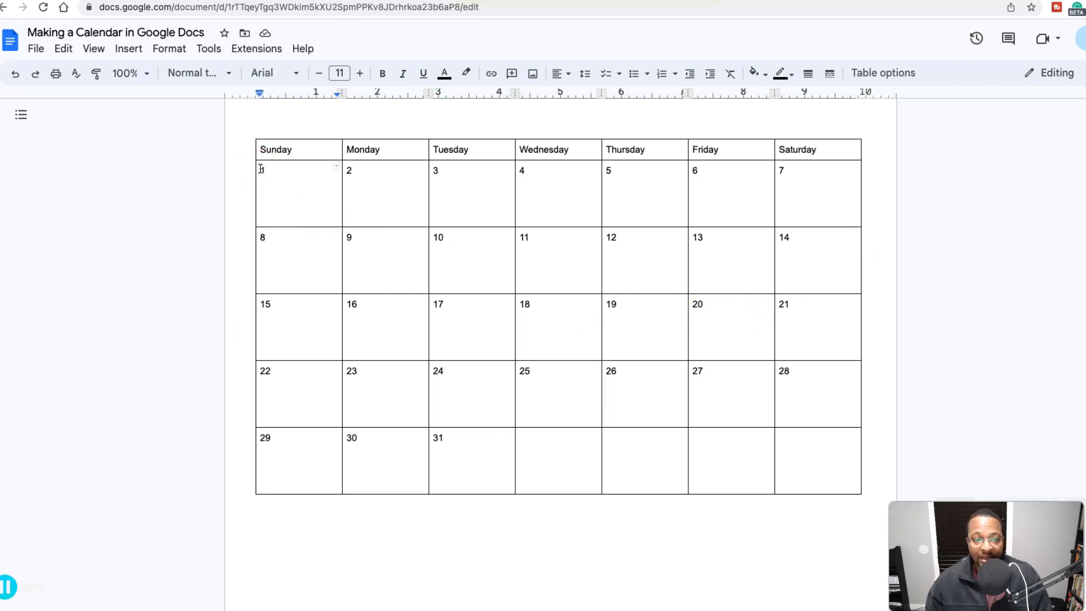
pyautogui.doubleClick(264, 170)
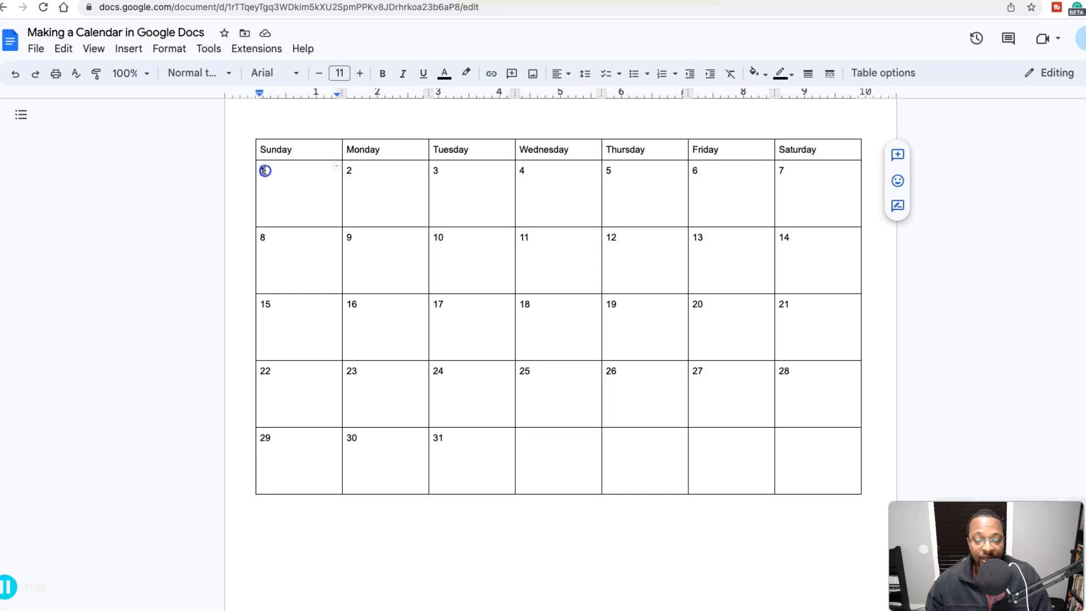
pyautogui.click(262, 168)
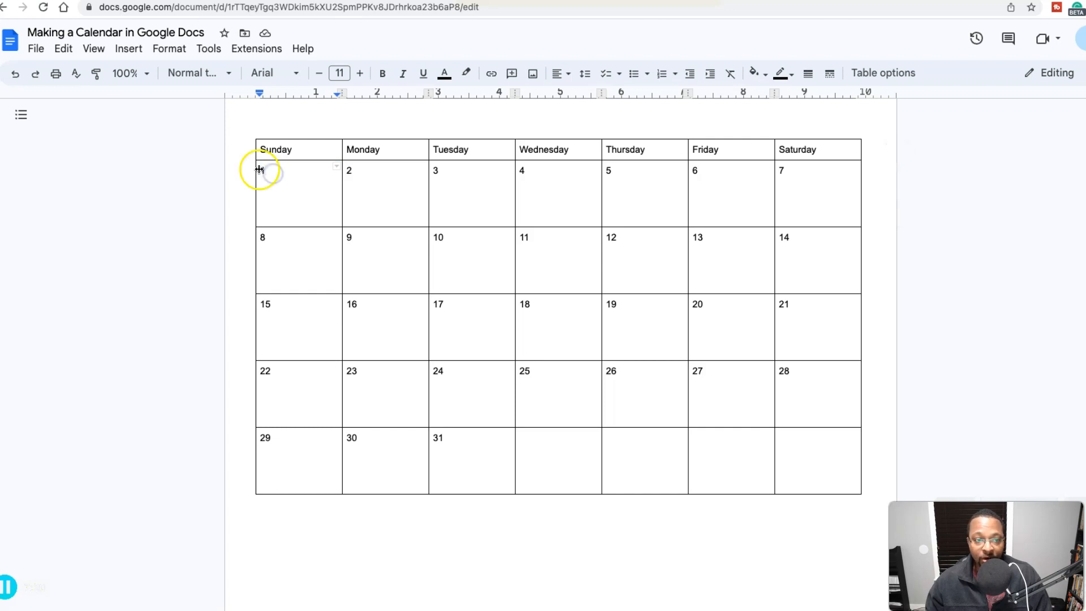
# - Try a cell padding of 0 on the cell holding date 1, and undo the change
pyautogui.doubleClick(264, 169)
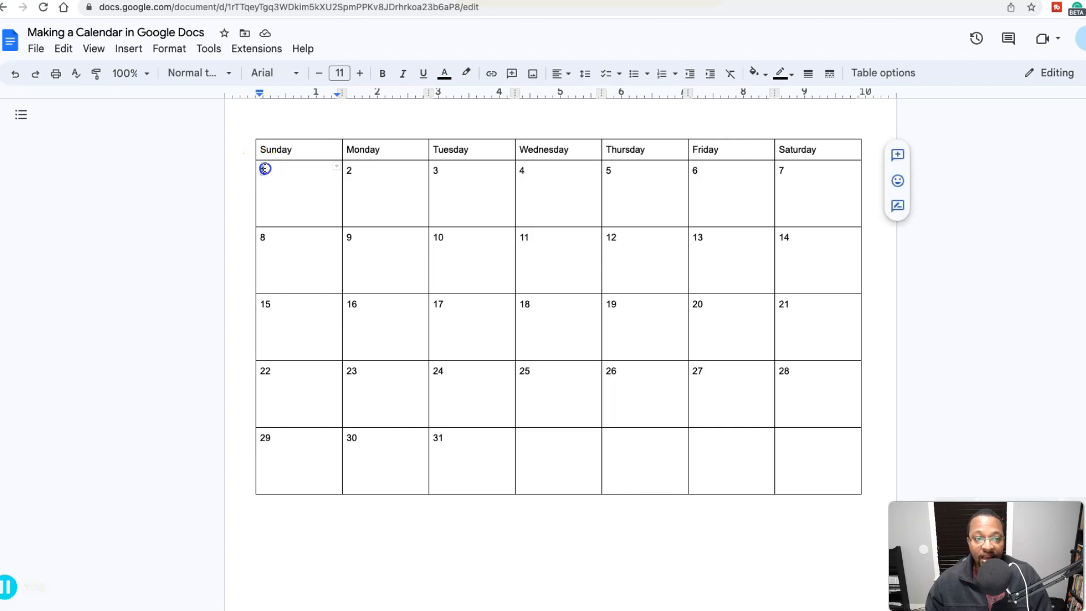
pyautogui.rightClick(274, 172)
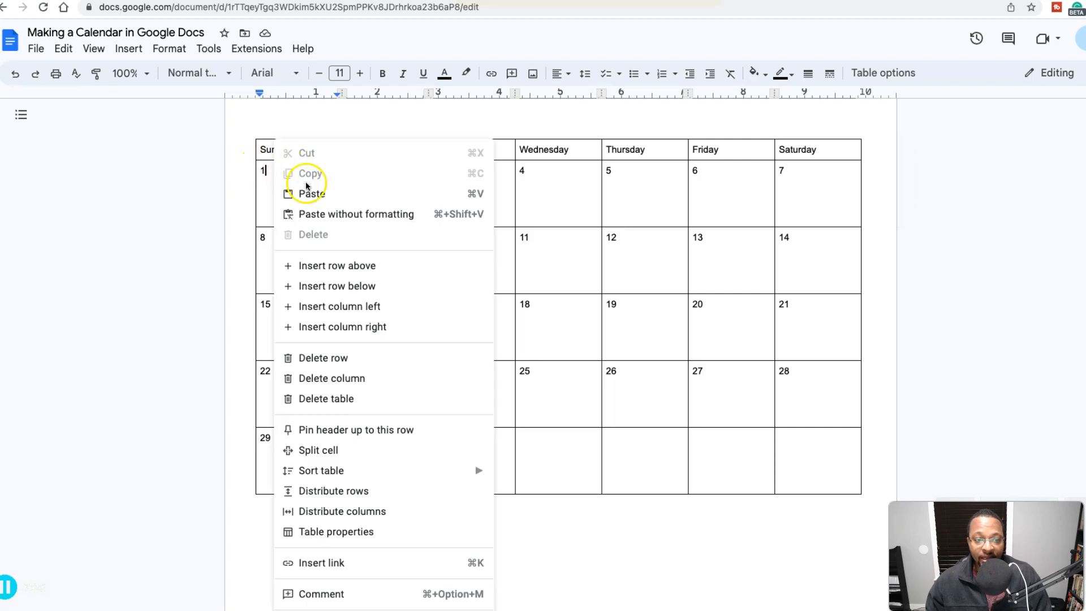
pyautogui.click(364, 544)
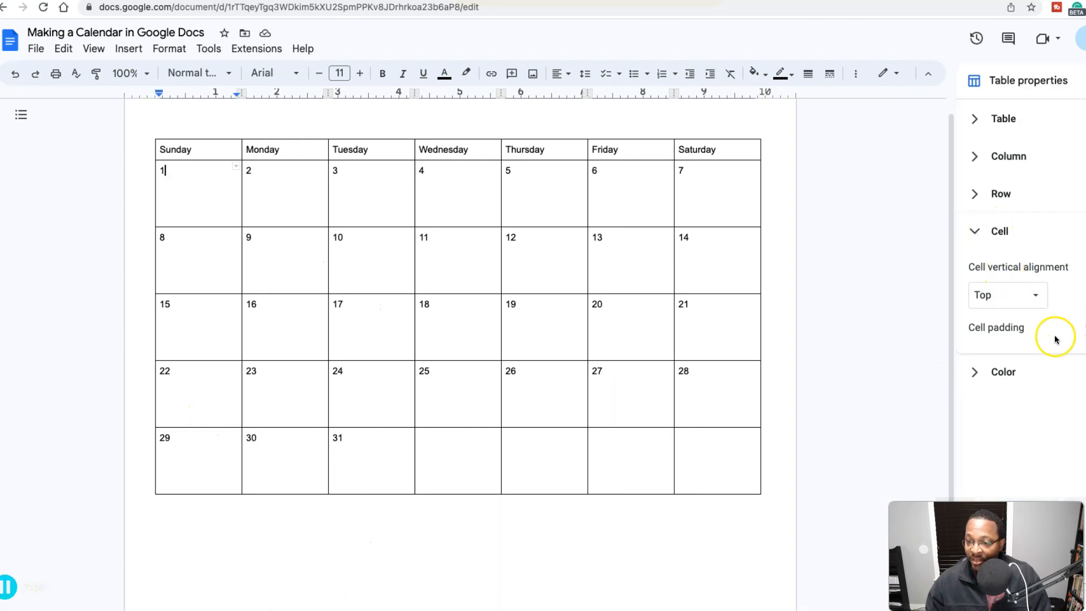
pyautogui.write('0')
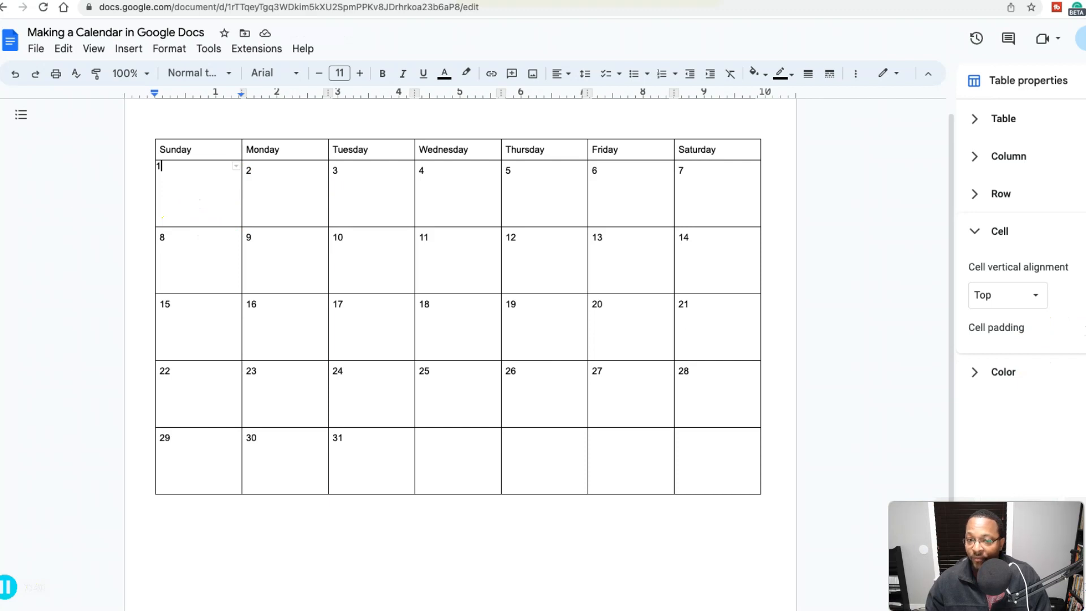
pyautogui.press('super+z')
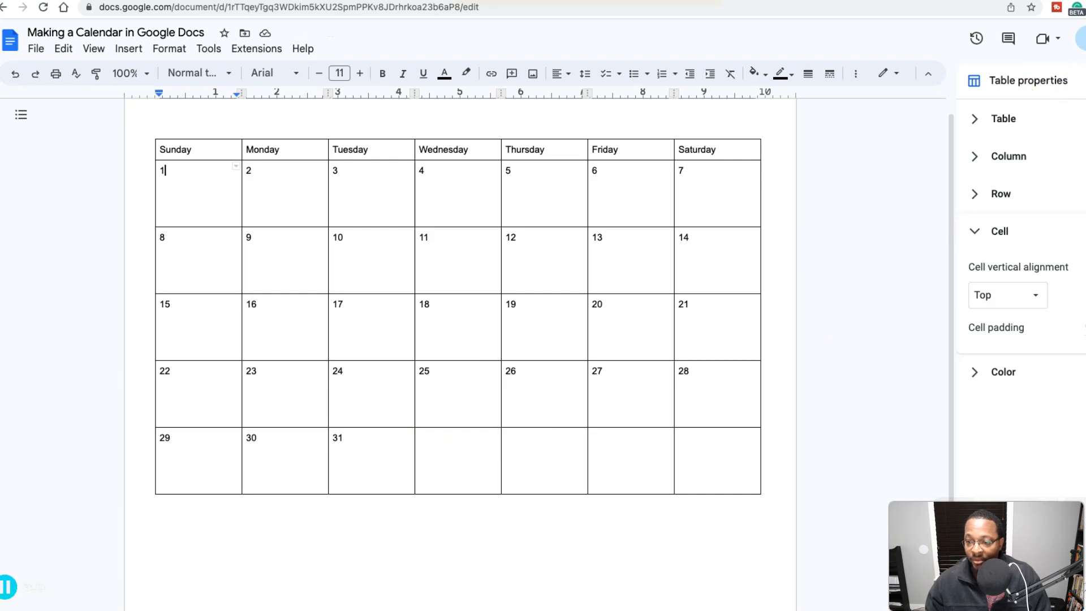
pyautogui.click(1075, 80)
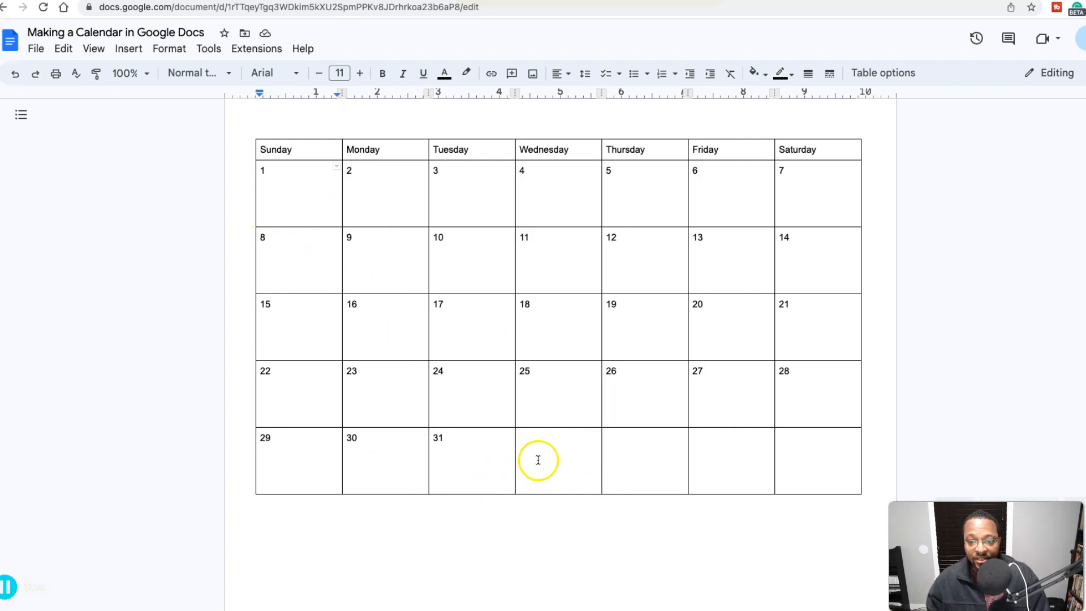
pyautogui.moveTo(546, 452); pyautogui.dragTo(814, 464)
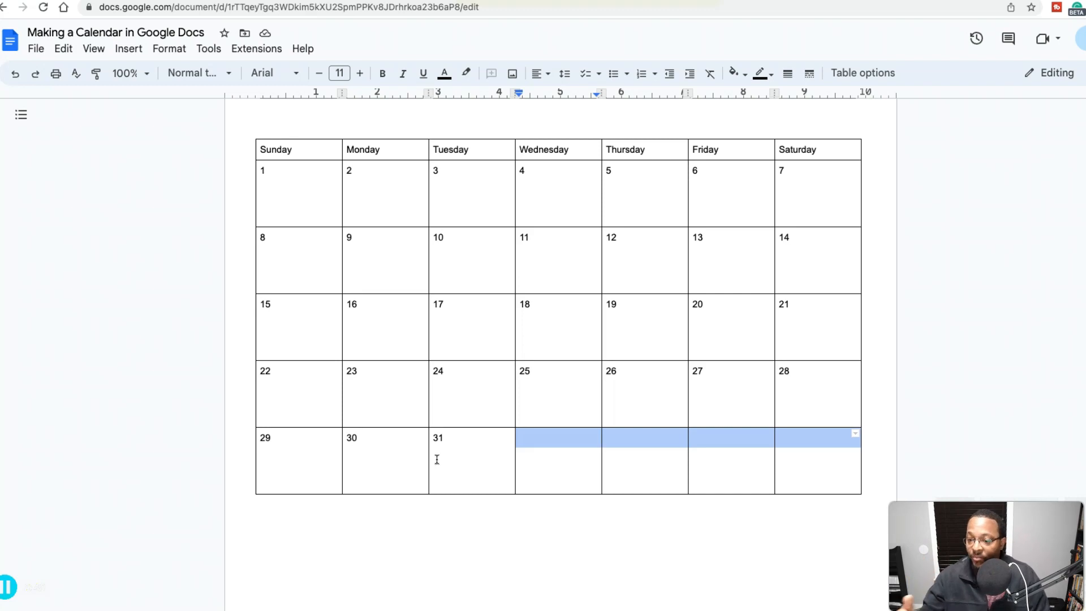
pyautogui.click(546, 456)
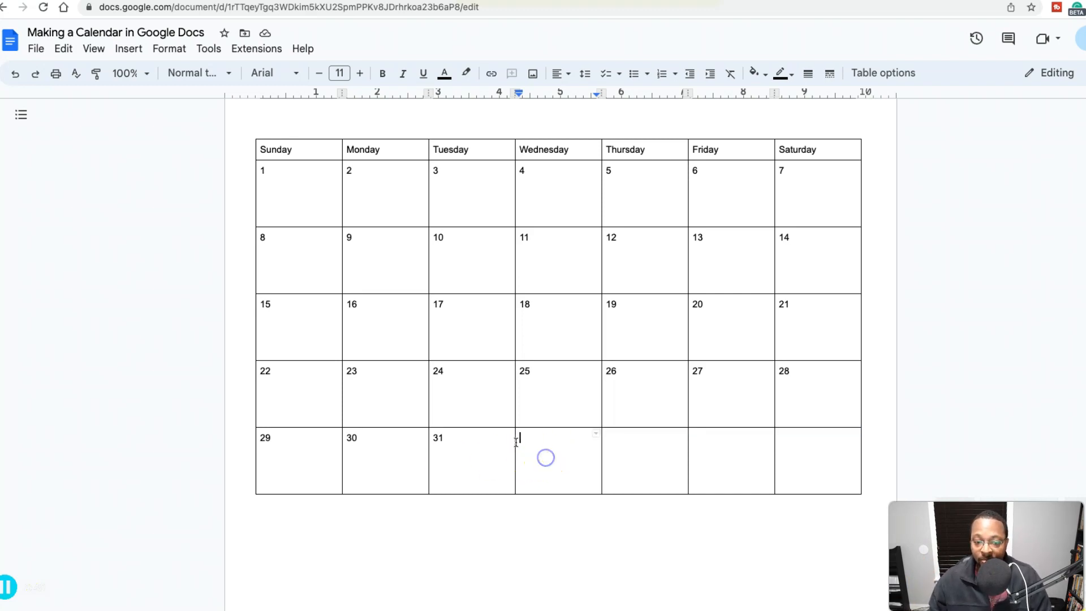
pyautogui.moveTo(531, 444); pyautogui.dragTo(805, 439)
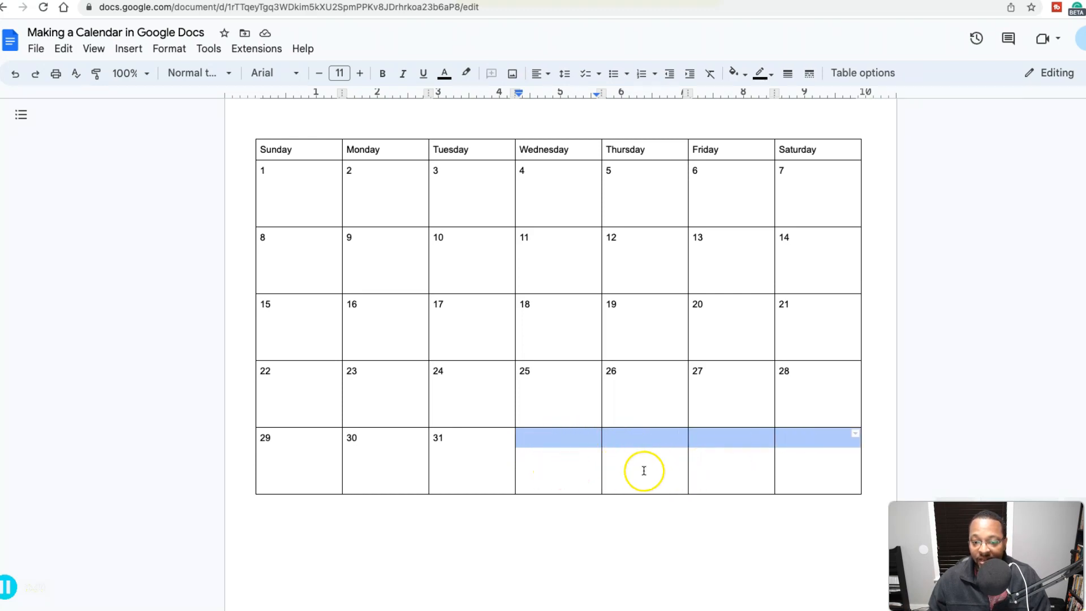
pyautogui.click(580, 480)
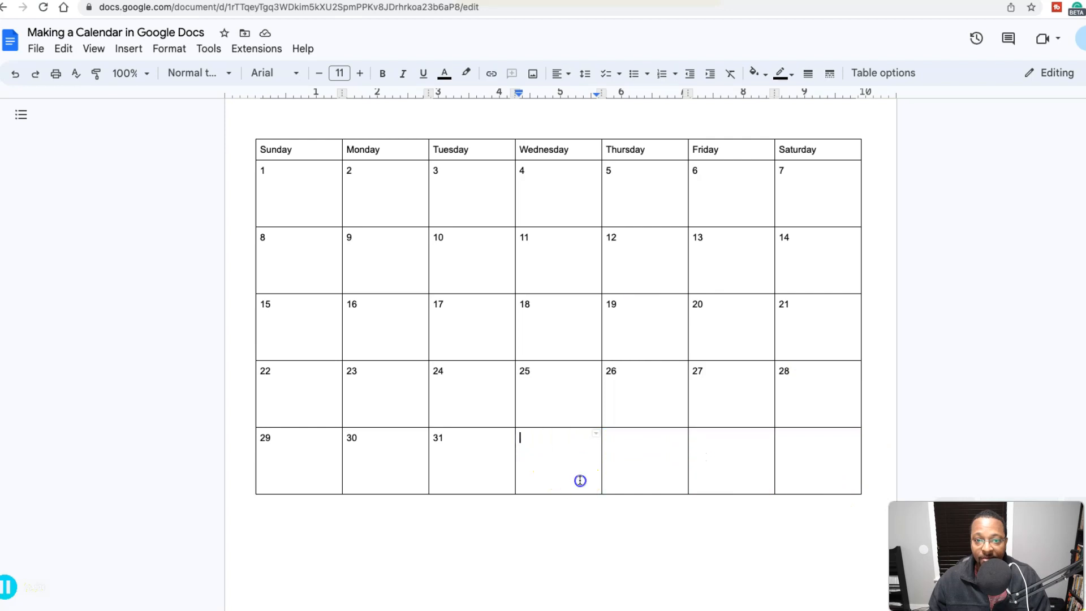
pyautogui.click(601, 451)
# - Hide the bottom and right borders of the empty Wednesday cell in the last row by setting their width to 0pt
pyautogui.click(532, 493)
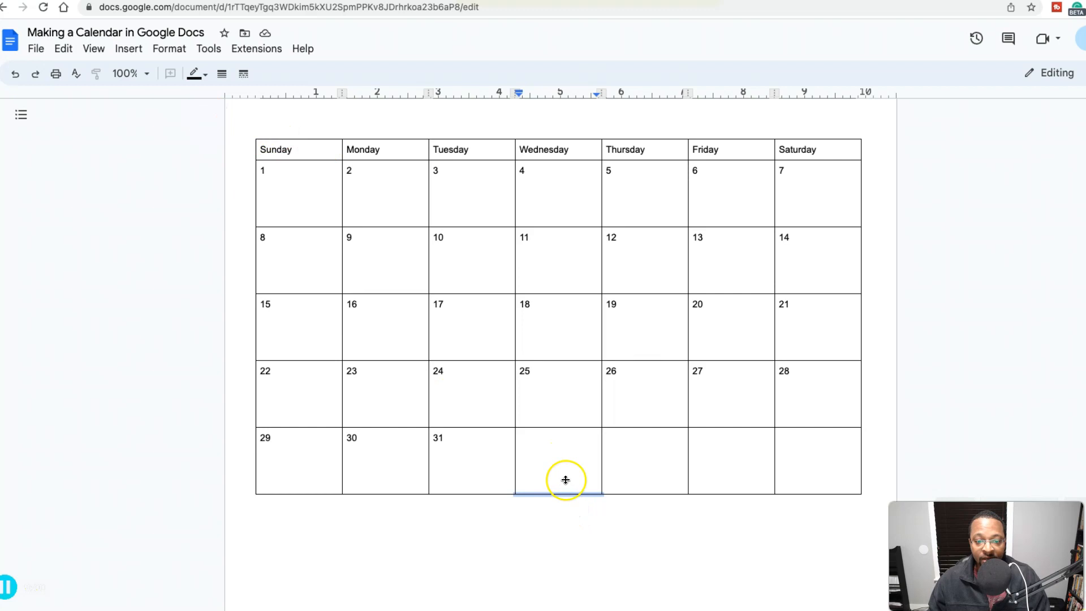
pyautogui.click(222, 74)
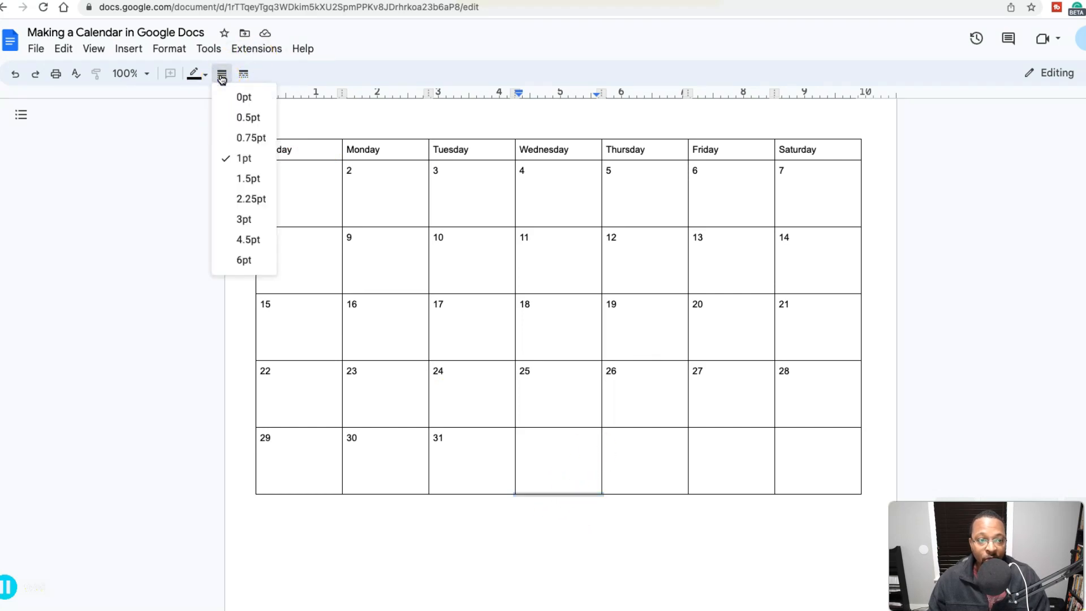
pyautogui.click(233, 96)
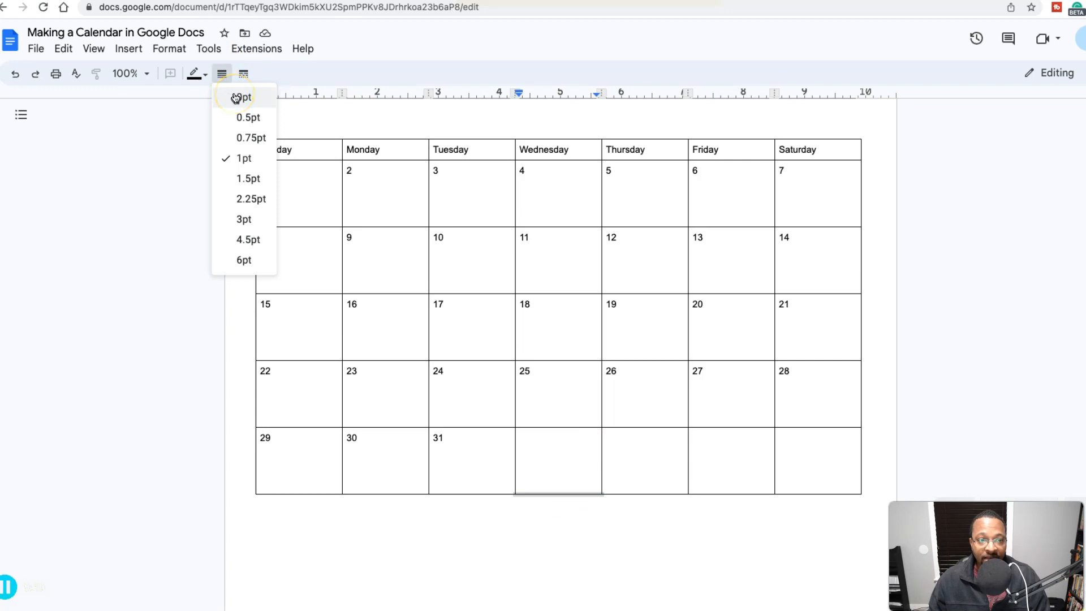
pyautogui.click(567, 471)
pyautogui.click(596, 463)
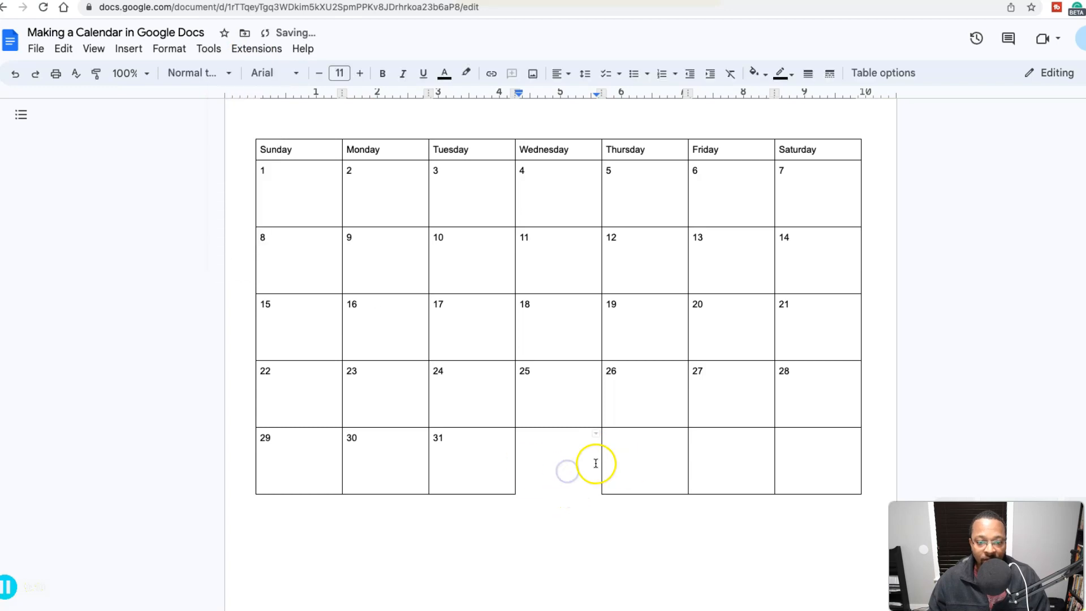
pyautogui.click(602, 460)
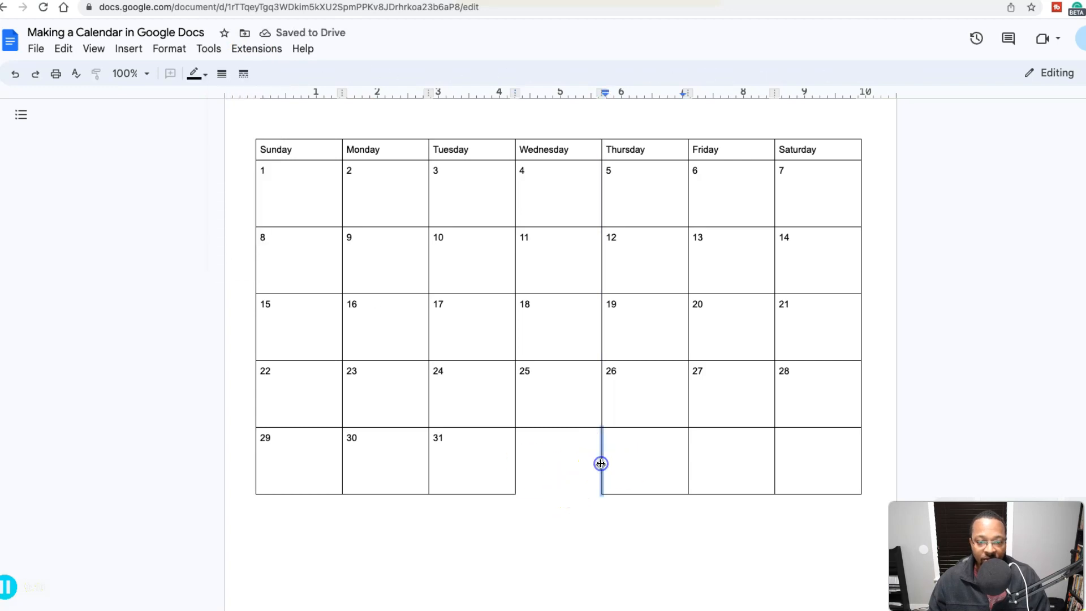
pyautogui.click(222, 74)
pyautogui.click(244, 97)
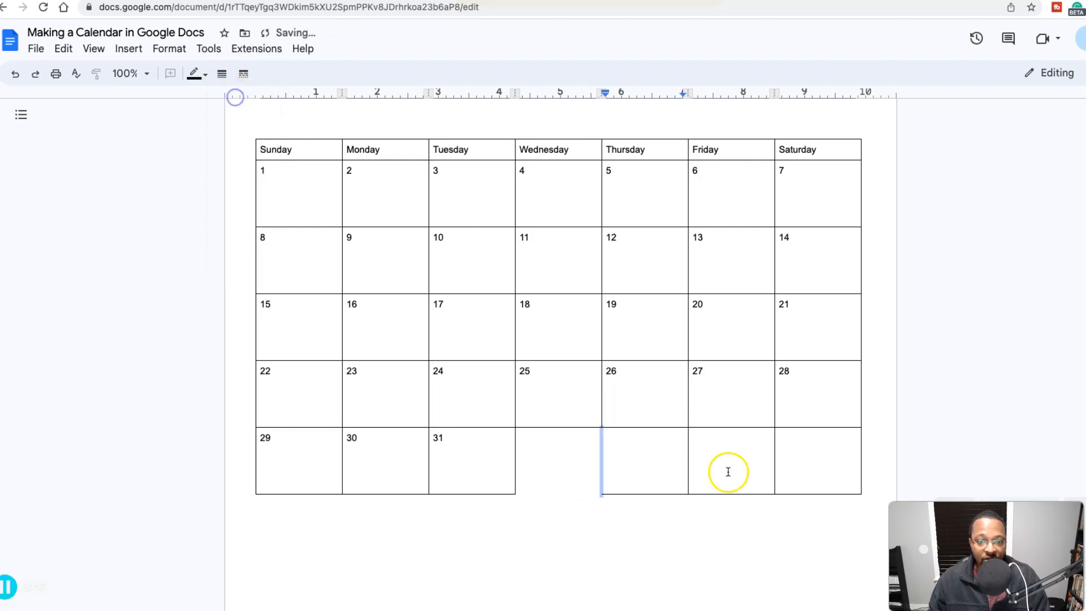
# - Set the bottom and right borders of the empty Thursday cell in the last row to 0pt
pyautogui.click(639, 495)
pyautogui.click(221, 74)
pyautogui.click(239, 96)
pyautogui.click(689, 448)
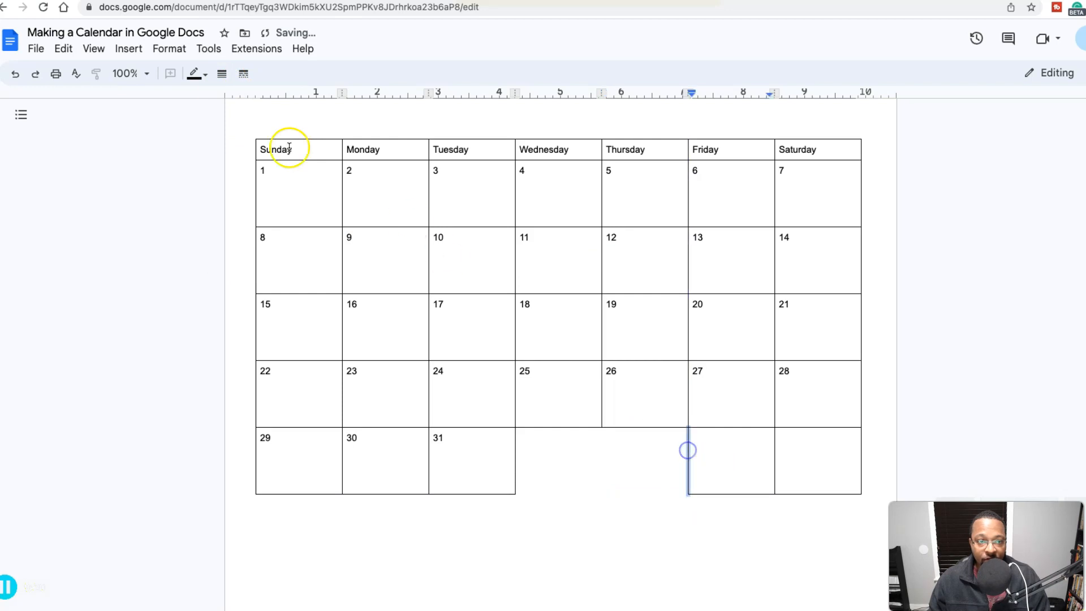
pyautogui.click(221, 73)
pyautogui.click(241, 99)
# - Set the bottom and right borders of the empty Friday cell in the last row to 0pt
pyautogui.click(712, 494)
pyautogui.click(221, 74)
pyautogui.click(234, 103)
pyautogui.click(774, 455)
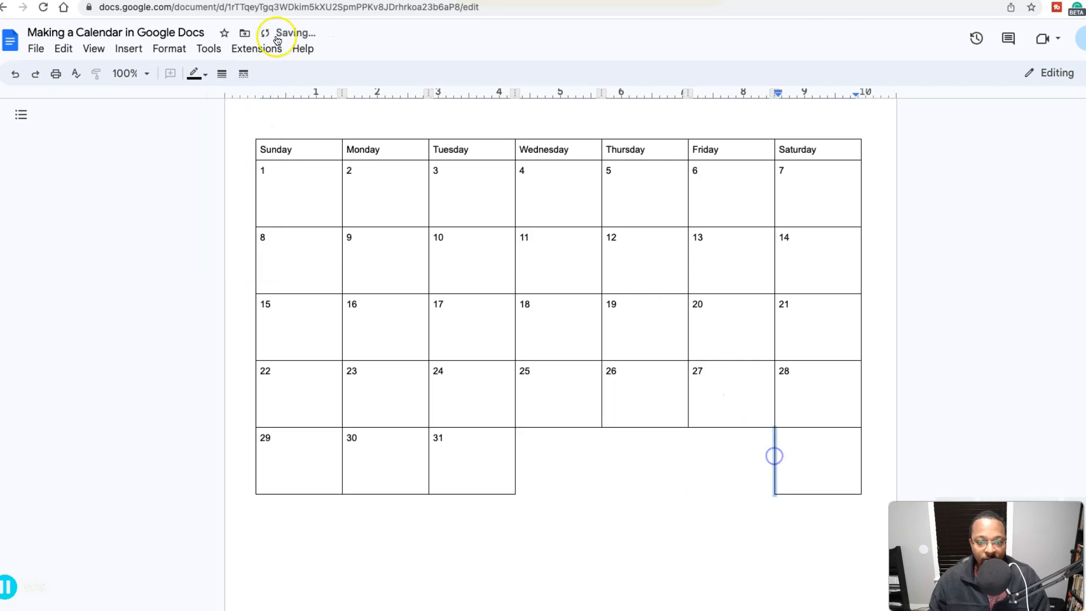
pyautogui.click(221, 73)
pyautogui.click(243, 95)
# - Set the bottom and right borders of the empty Saturday cell in the last row to 0pt
pyautogui.click(793, 494)
pyautogui.click(221, 74)
pyautogui.click(256, 98)
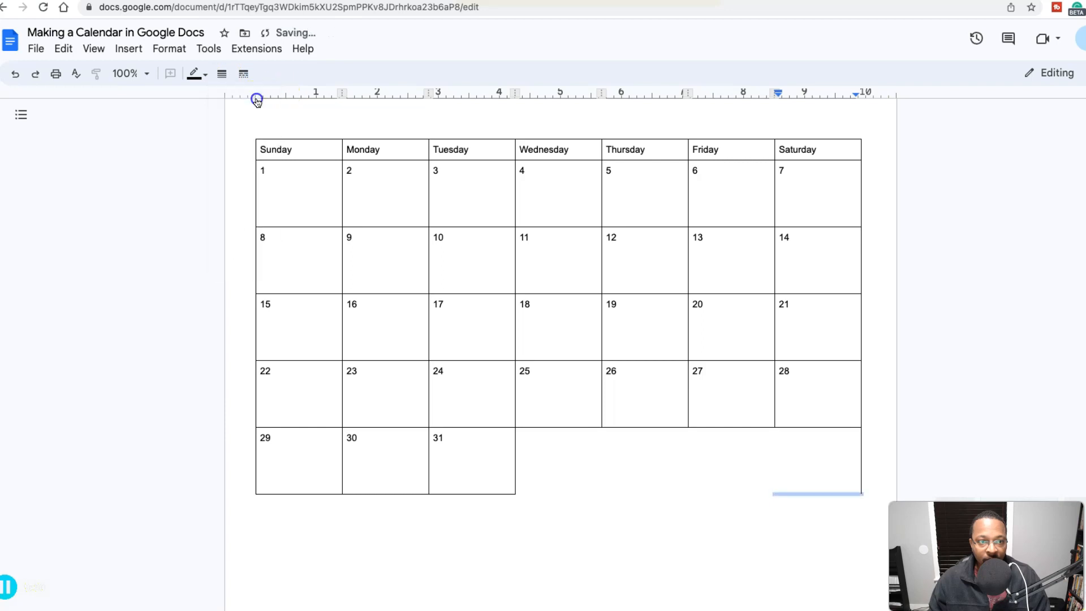
pyautogui.click(861, 447)
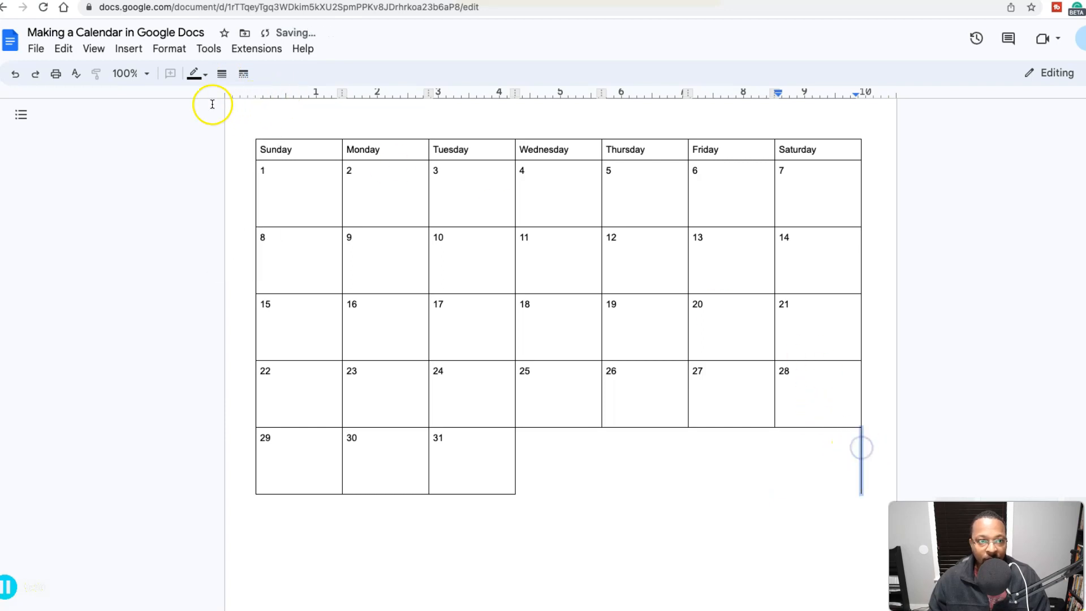
pyautogui.click(221, 73)
pyautogui.click(244, 98)
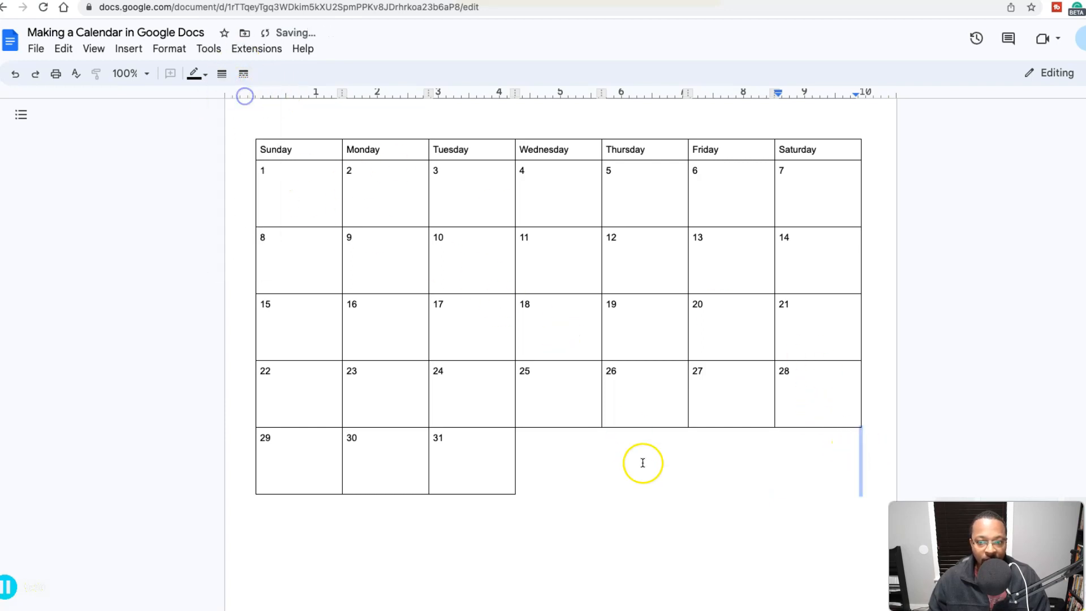
pyautogui.click(640, 461)
pyautogui.click(563, 473)
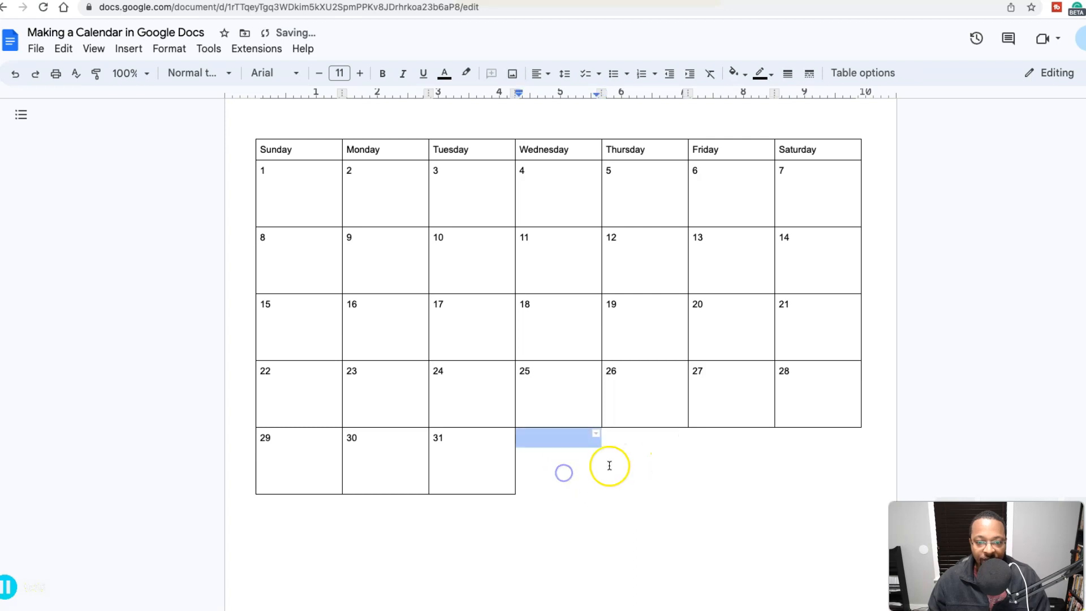
pyautogui.click(636, 447)
pyautogui.click(737, 463)
pyautogui.click(821, 454)
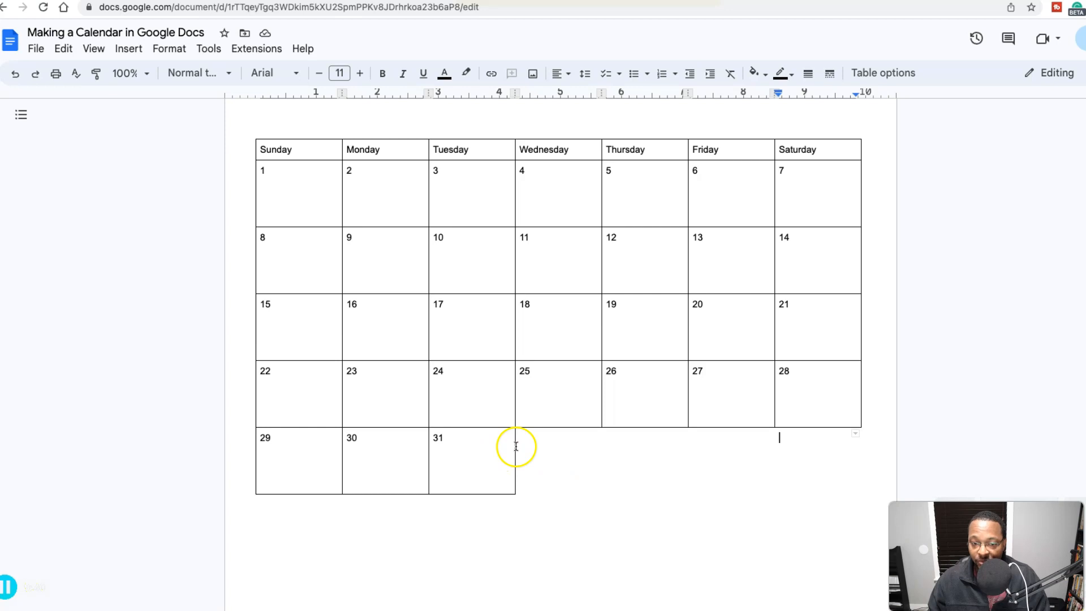
pyautogui.click(522, 536)
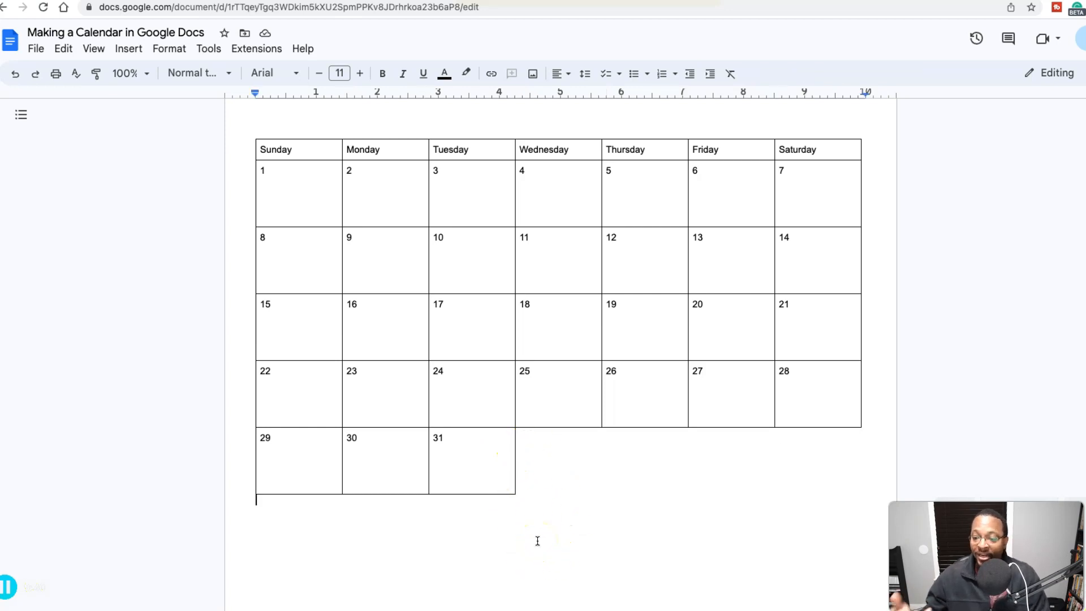
pyautogui.click(545, 535)
pyautogui.click(637, 496)
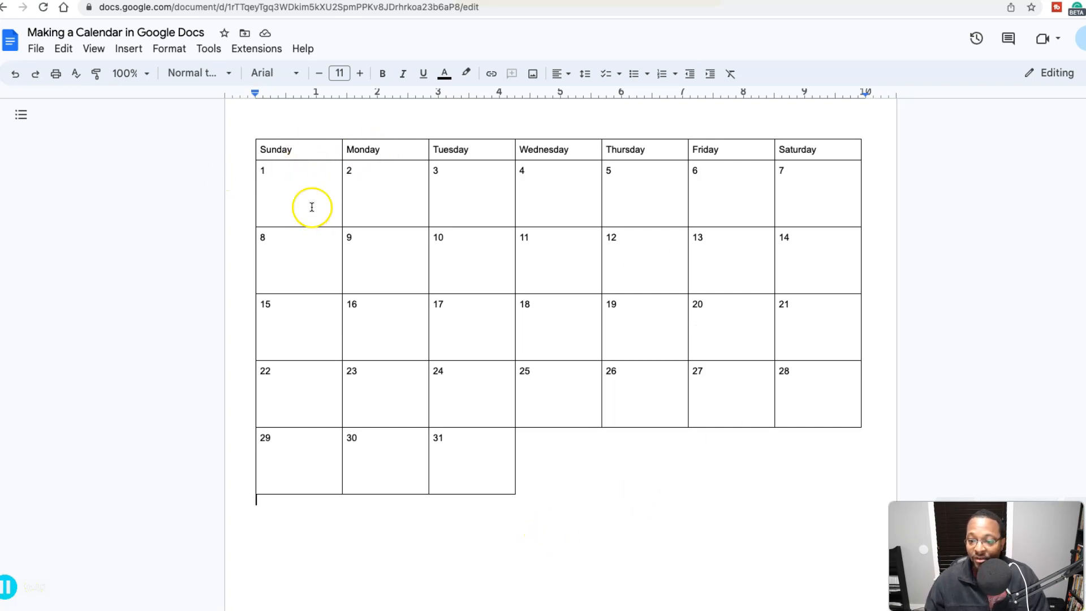
# - Fill the Sunday header cell with a yellow background
pyautogui.click(302, 152)
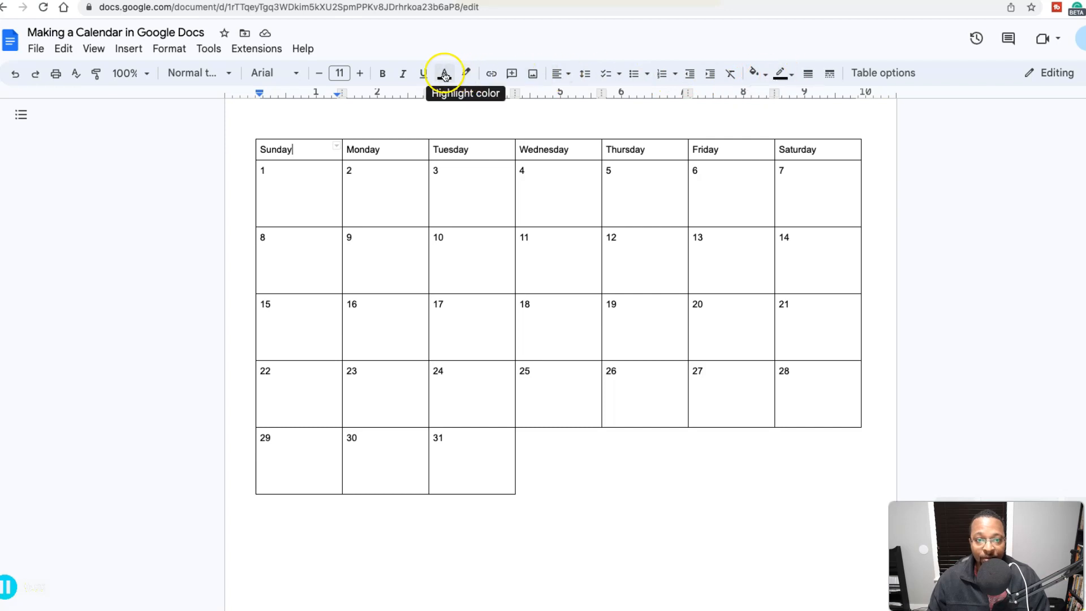
pyautogui.click(760, 76)
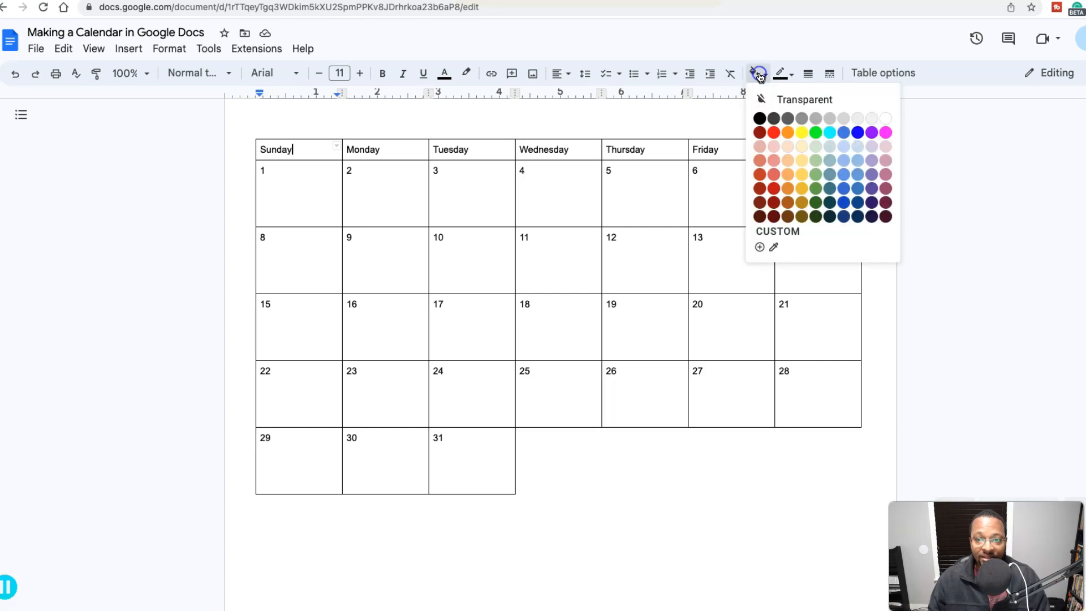
pyautogui.click(802, 133)
# - Fill the Monday header cell with a blue background and make its text white
pyautogui.click(414, 154)
pyautogui.click(754, 74)
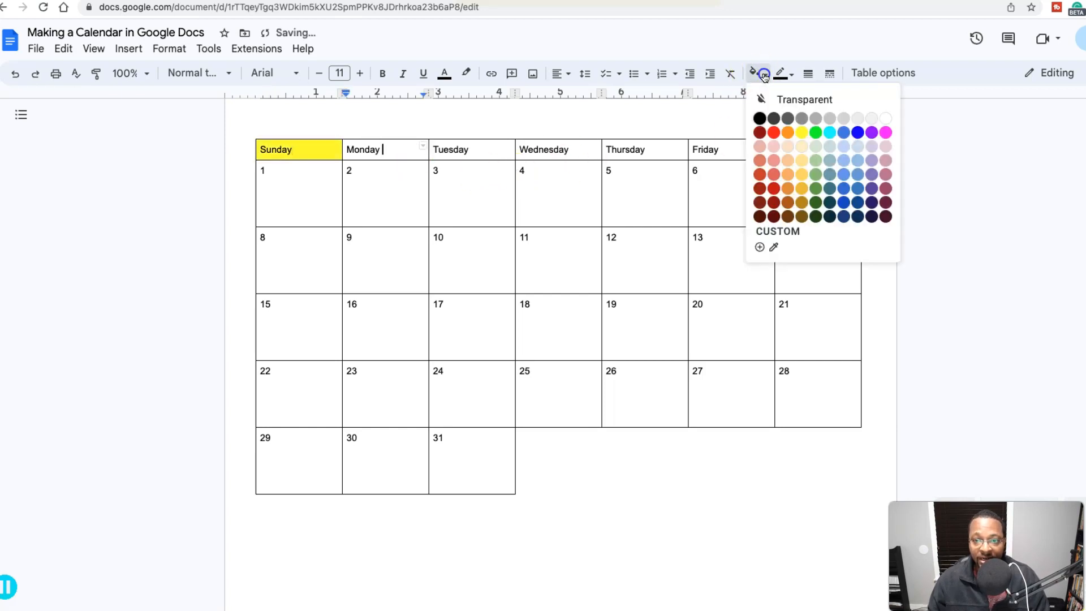
pyautogui.click(857, 136)
pyautogui.moveTo(388, 151); pyautogui.dragTo(357, 148)
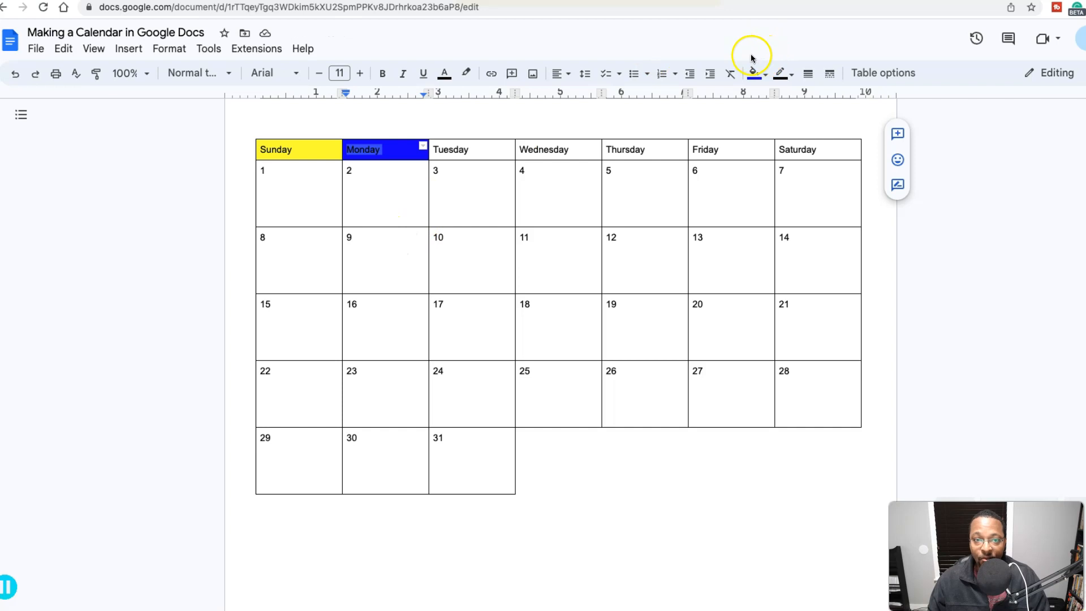
pyautogui.click(441, 75)
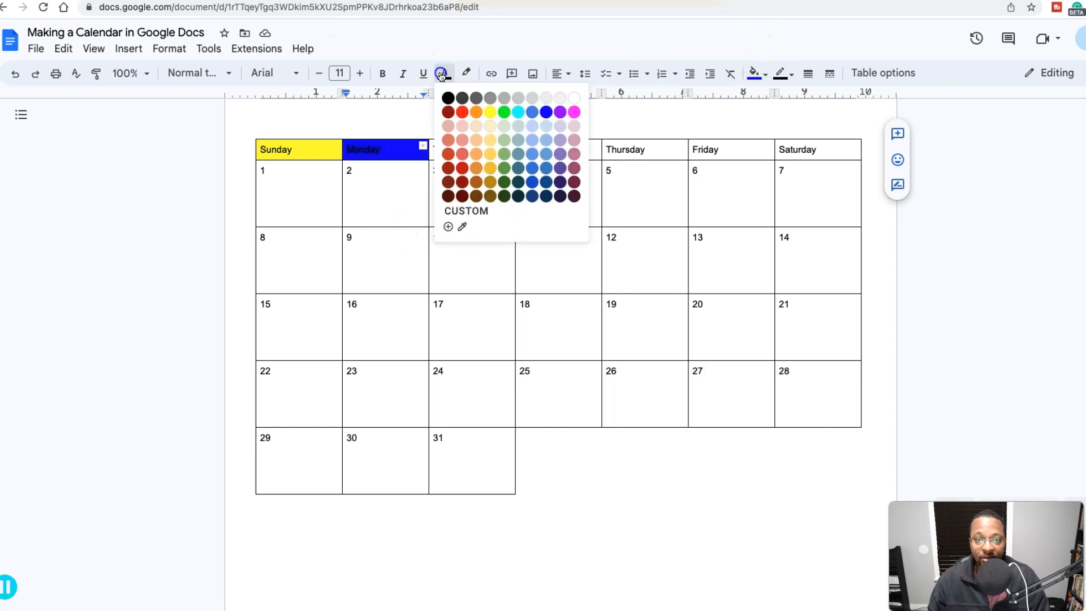
pyautogui.click(568, 95)
# - Fill the Tuesday header cell with a red background and make its text white
pyautogui.click(492, 150)
pyautogui.click(785, 74)
pyautogui.click(758, 72)
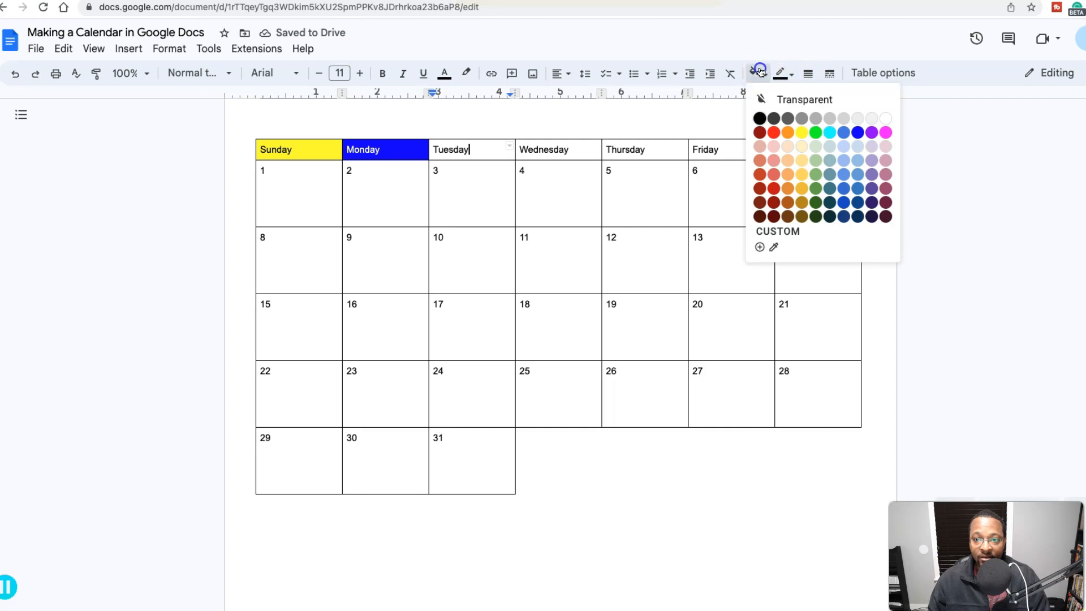
pyautogui.click(775, 132)
pyautogui.moveTo(477, 151); pyautogui.dragTo(440, 148)
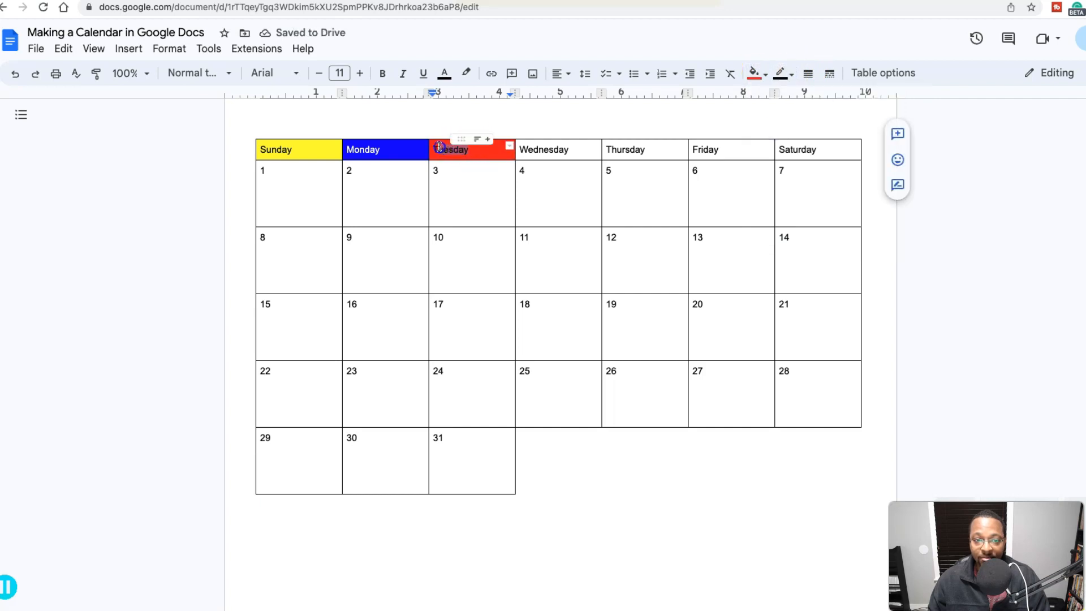
pyautogui.click(445, 73)
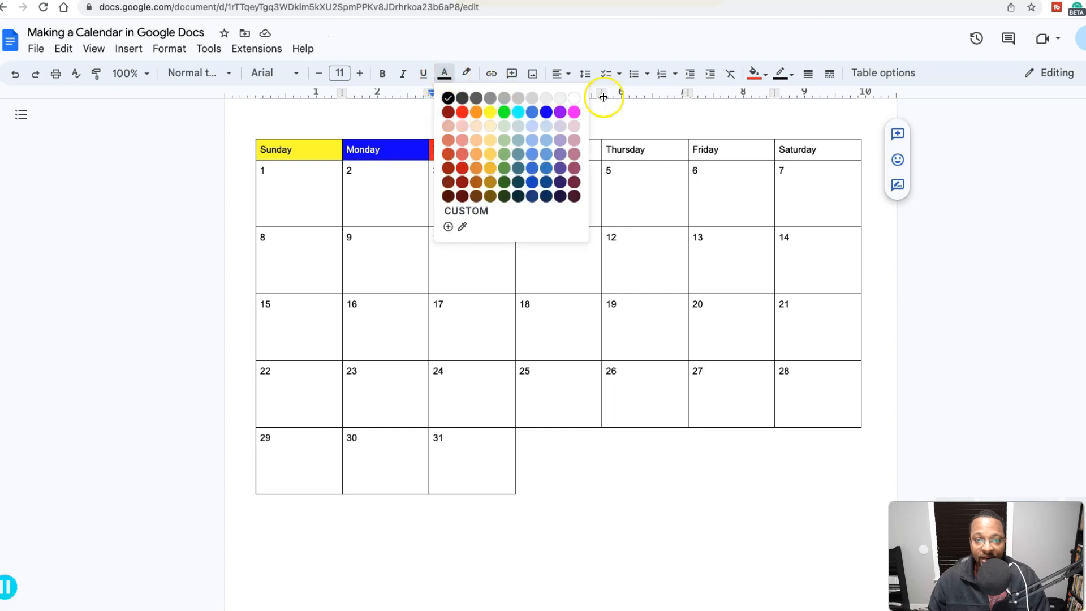
pyautogui.click(573, 98)
# - Fill the Wednesday header cell with a purple background and make its text white
pyautogui.click(583, 149)
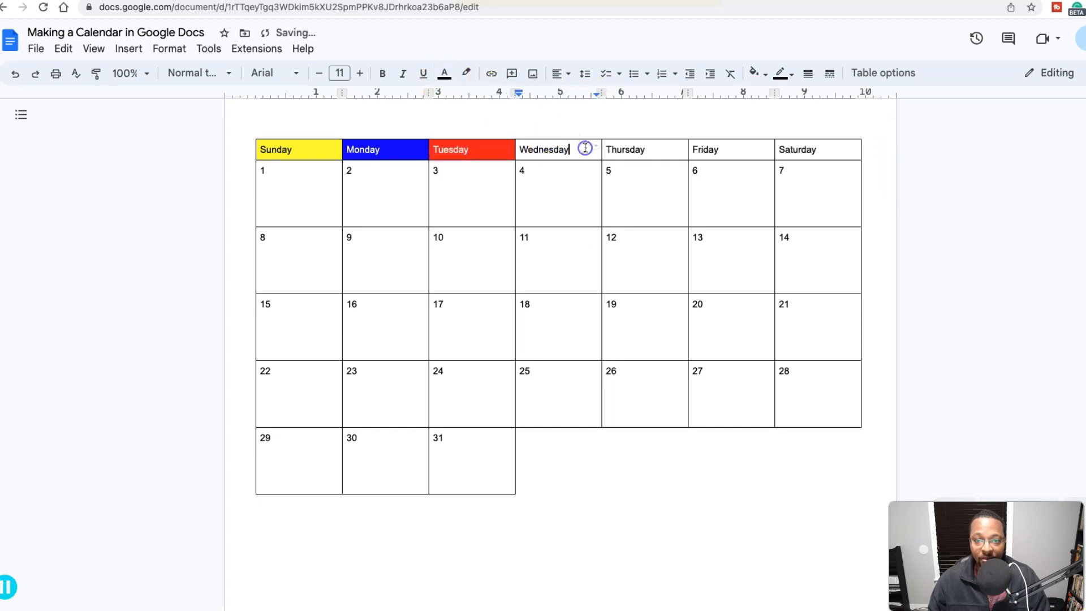
pyautogui.click(758, 73)
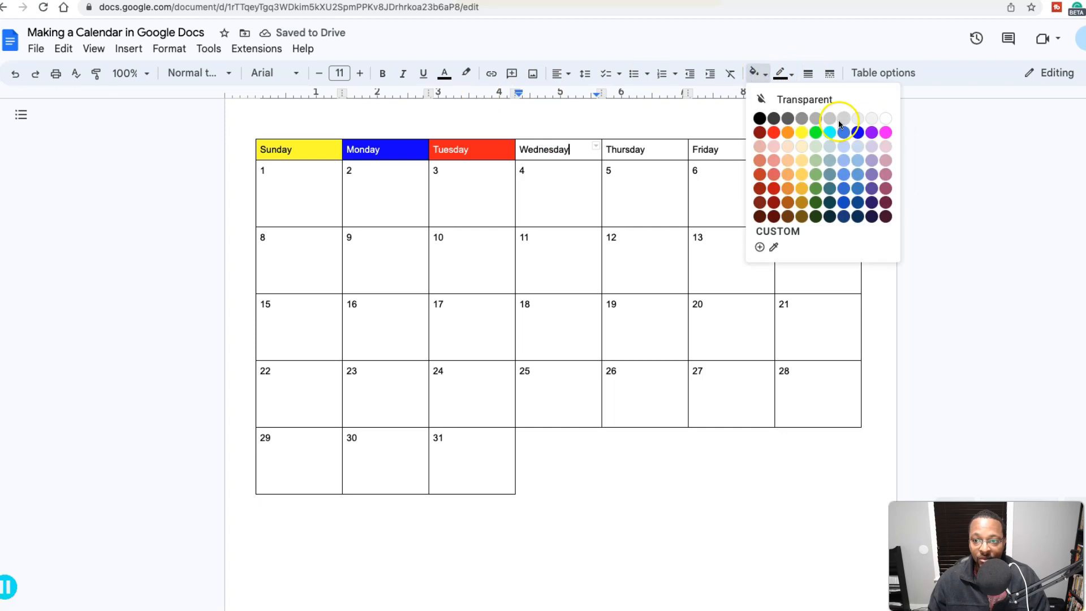
pyautogui.click(872, 132)
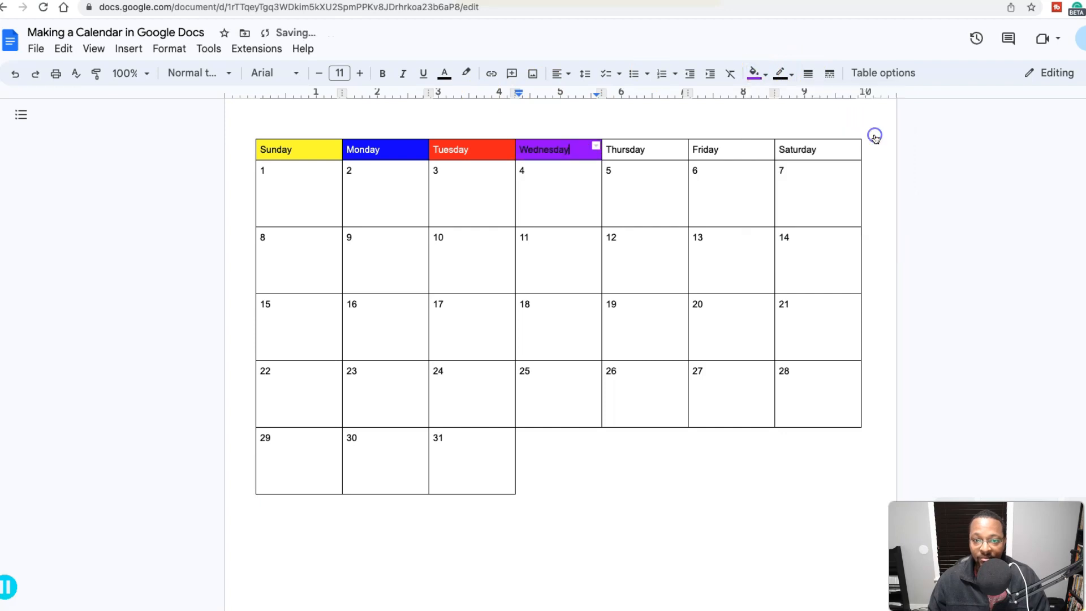
pyautogui.doubleClick(565, 150)
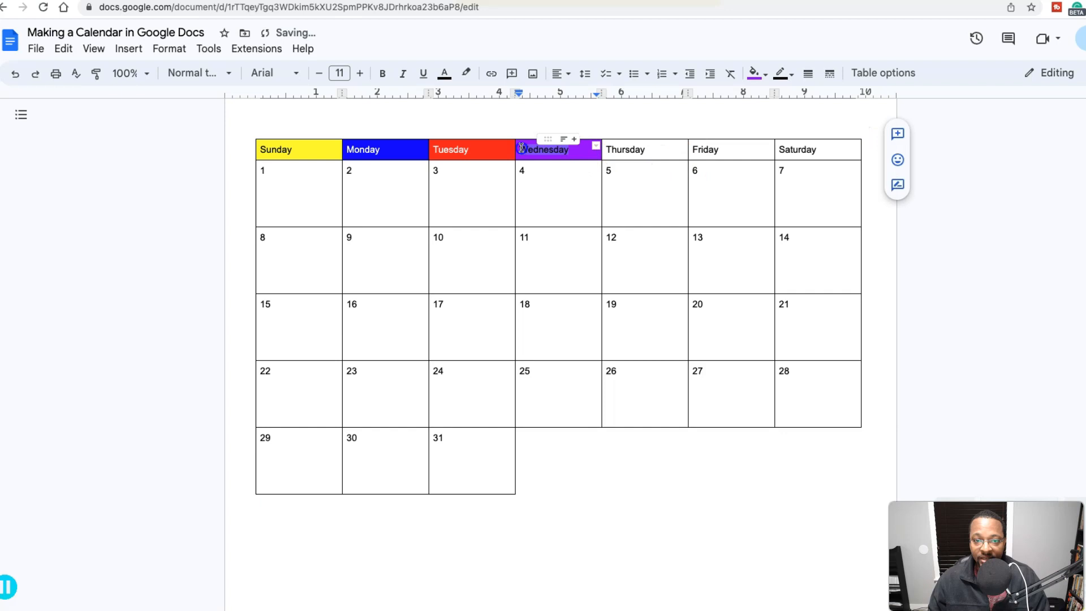
pyautogui.click(445, 74)
pyautogui.click(576, 98)
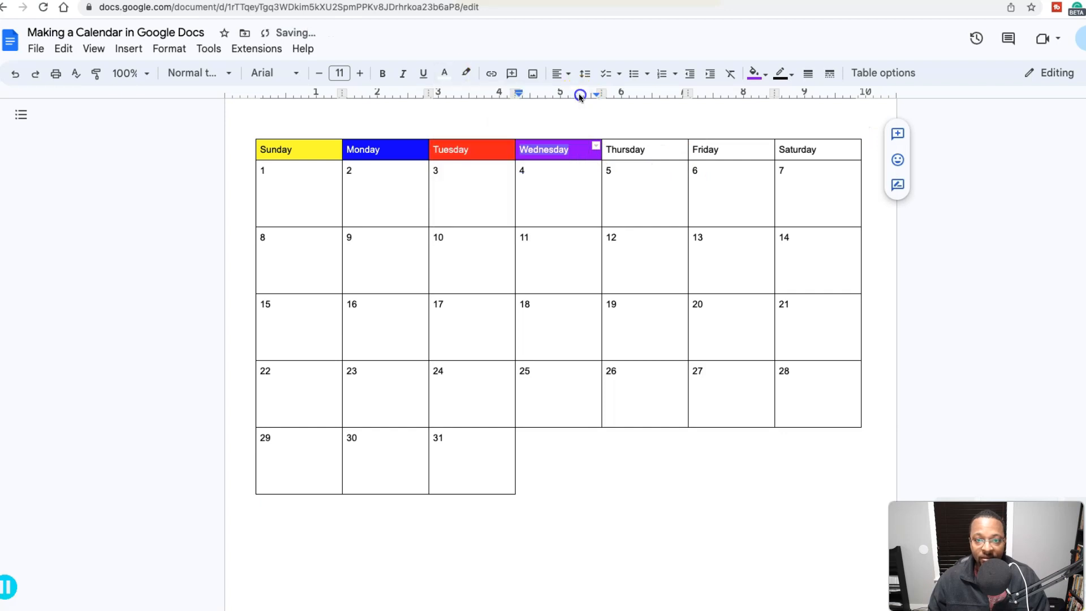
# - Fill the Thursday header cell with a green background and the Friday header cell with a cyan background
pyautogui.click(664, 153)
pyautogui.click(754, 70)
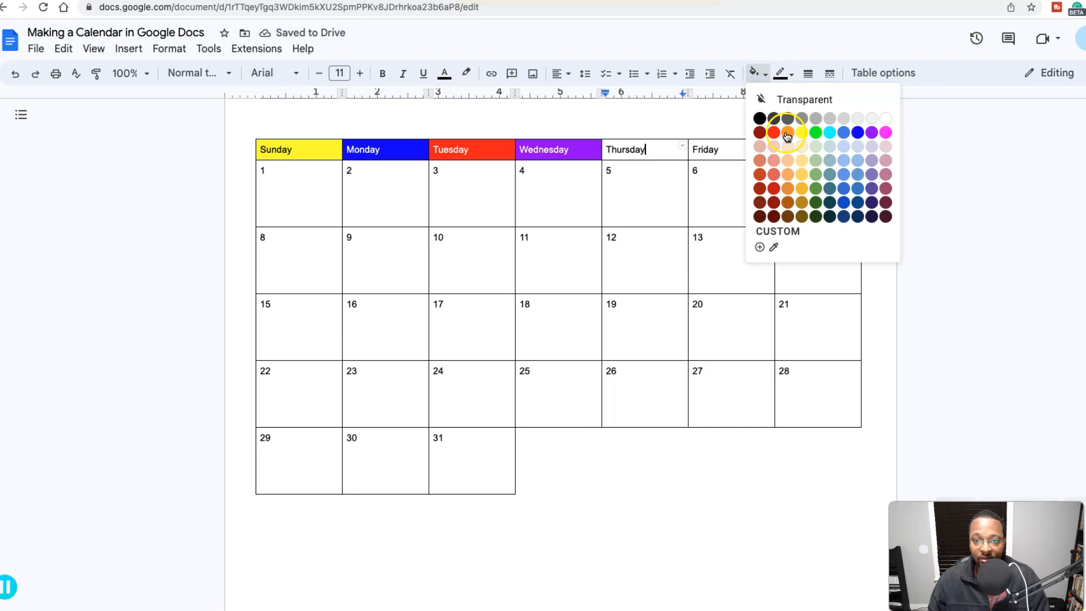
pyautogui.click(816, 133)
pyautogui.click(739, 150)
pyautogui.click(753, 75)
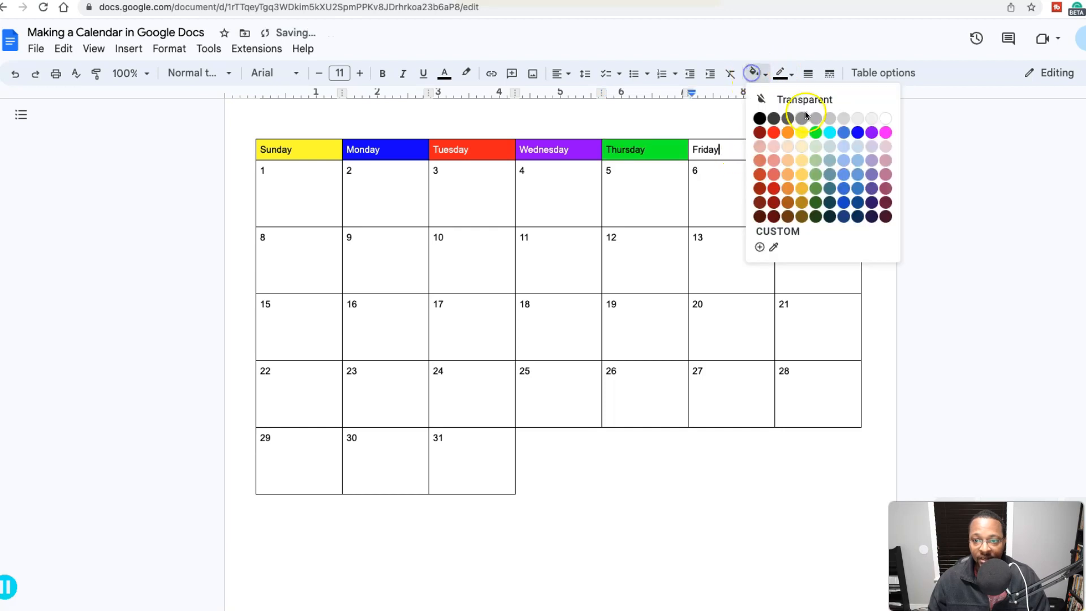
pyautogui.click(829, 132)
# - Fill the Saturday header cell with a dark red background and make its text white
pyautogui.click(827, 154)
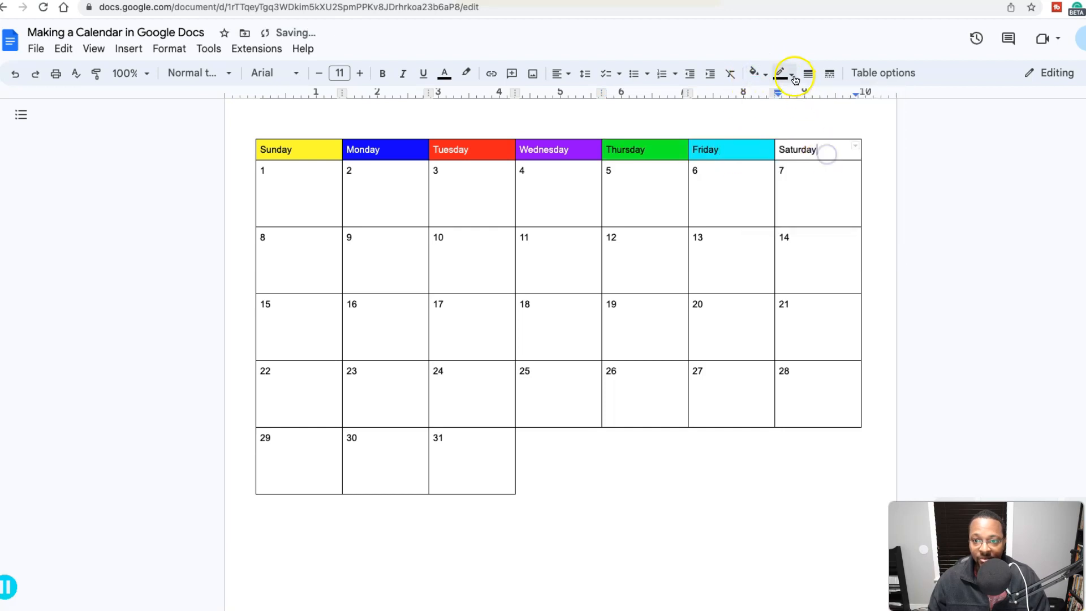
pyautogui.click(754, 74)
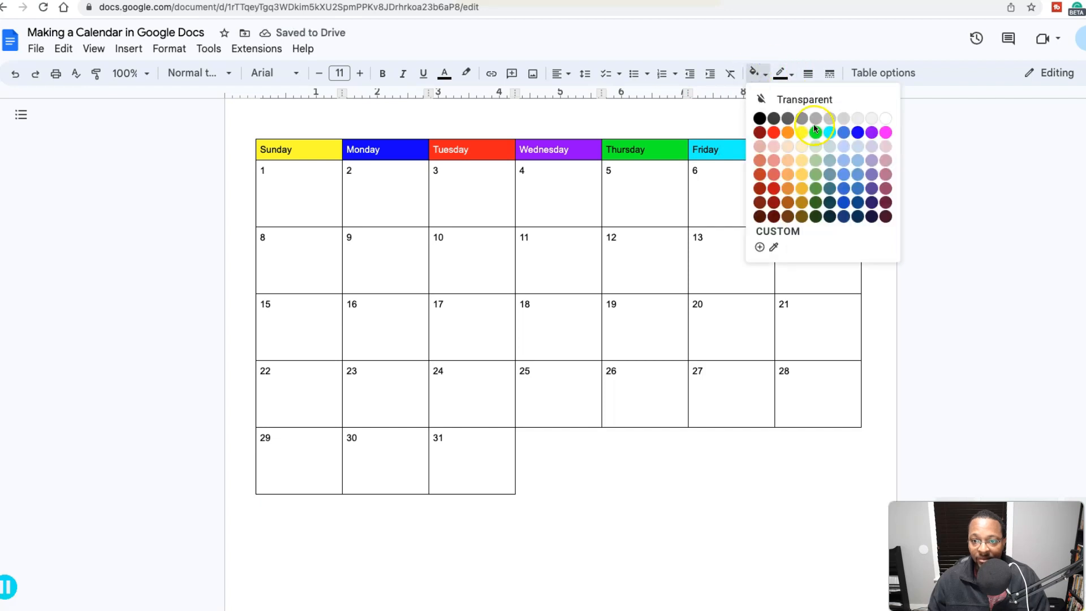
pyautogui.click(779, 181)
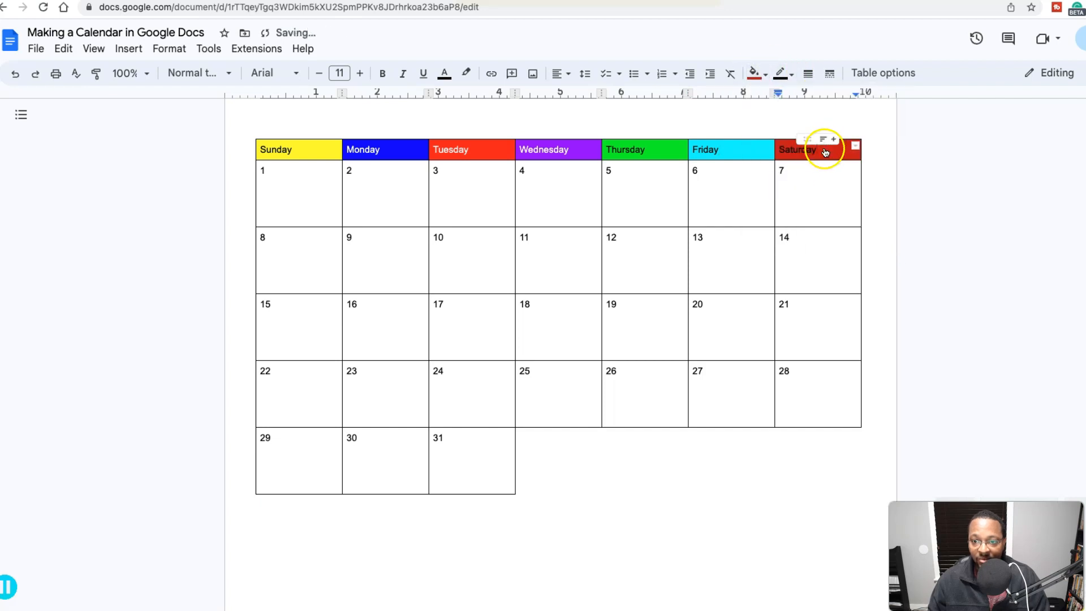
pyautogui.moveTo(771, 149); pyautogui.dragTo(817, 142)
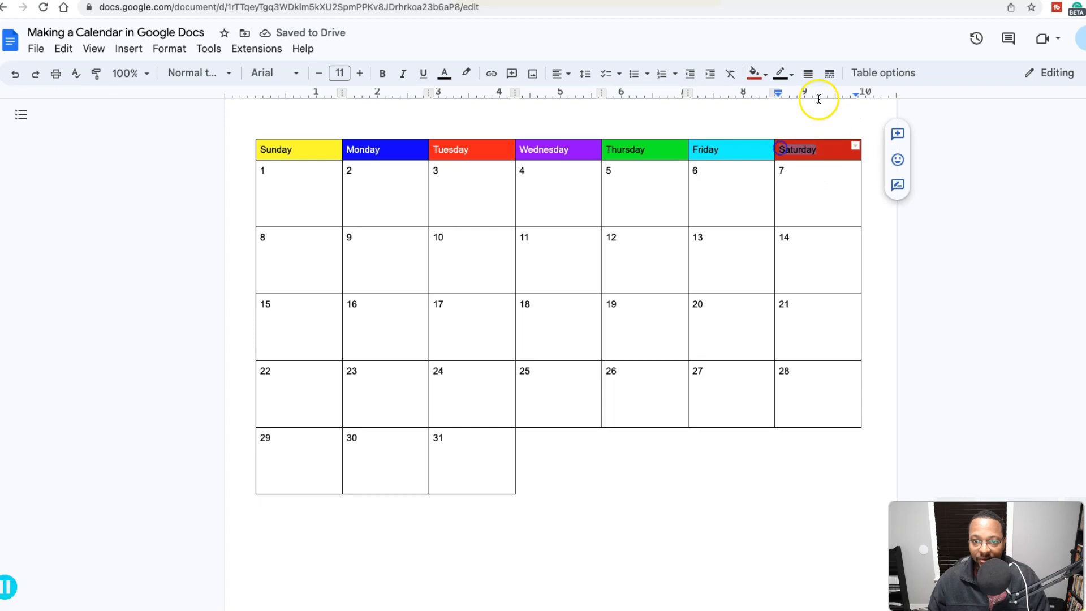
pyautogui.click(444, 73)
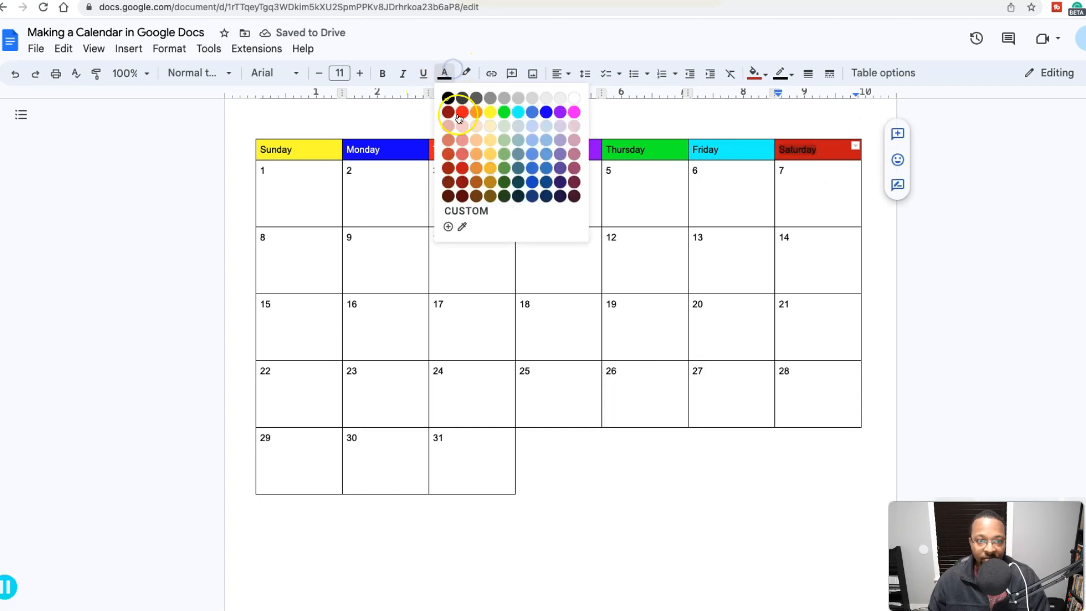
pyautogui.click(571, 101)
pyautogui.click(667, 126)
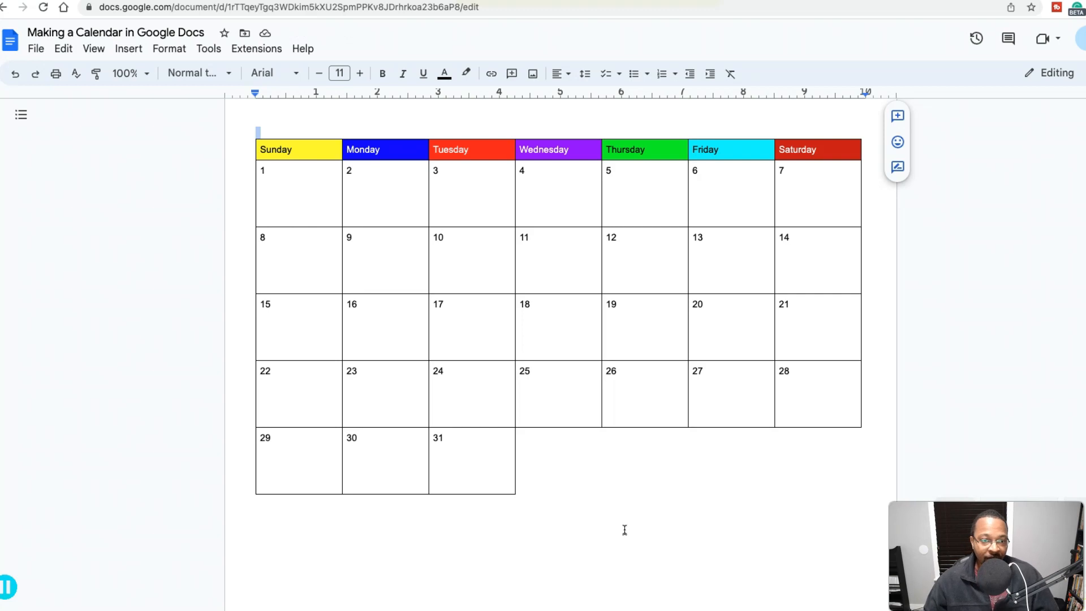
# - Place the cursor after the number in the cell for the 9th and open the web image search
pyautogui.click(285, 206)
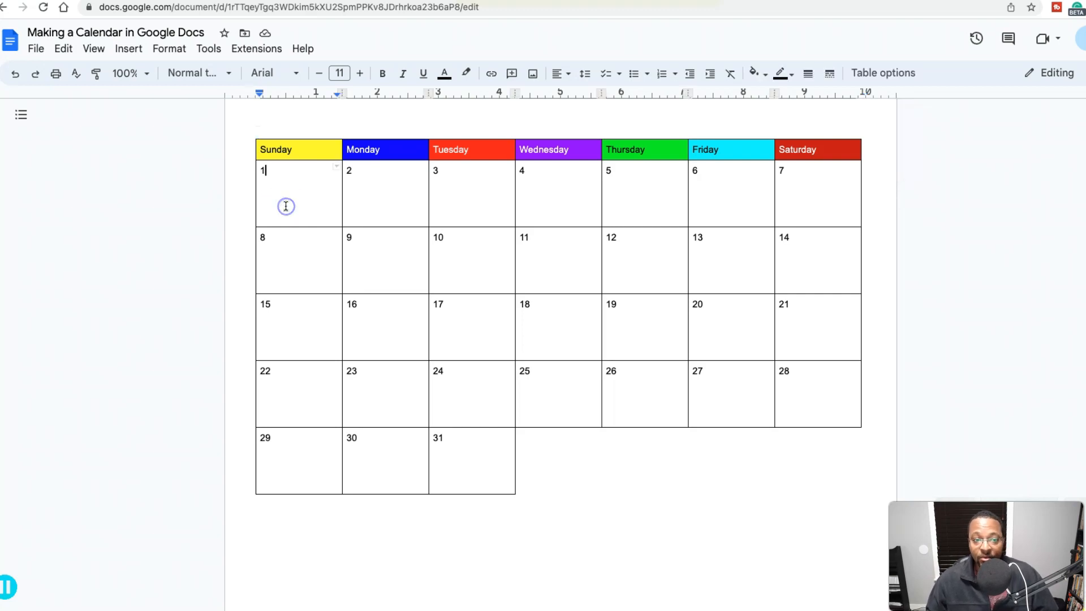
pyautogui.click(379, 271)
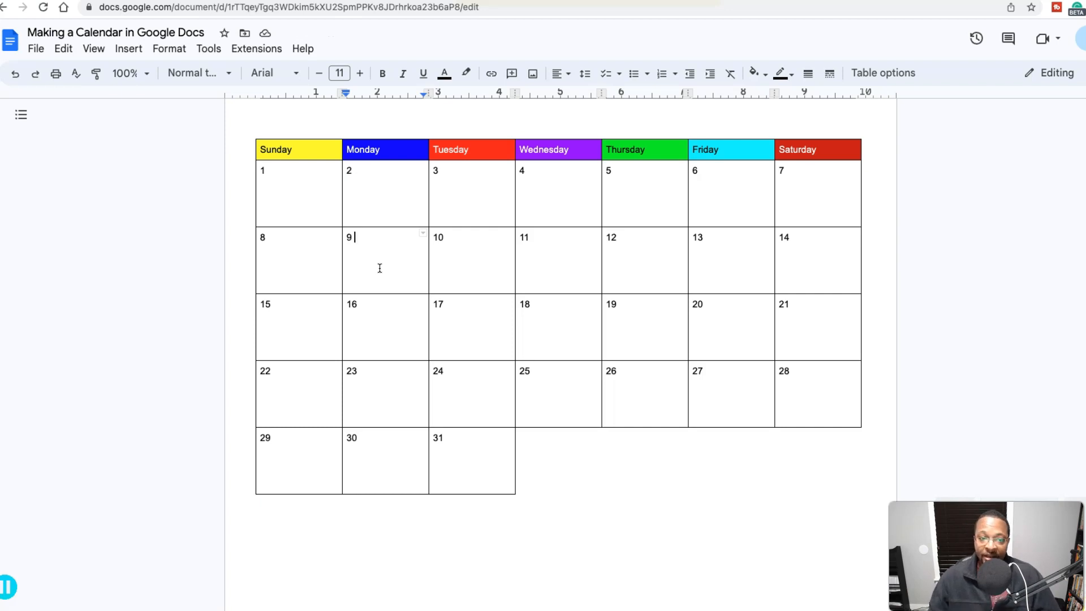
pyautogui.click(130, 51)
pyautogui.moveTo(146, 77)
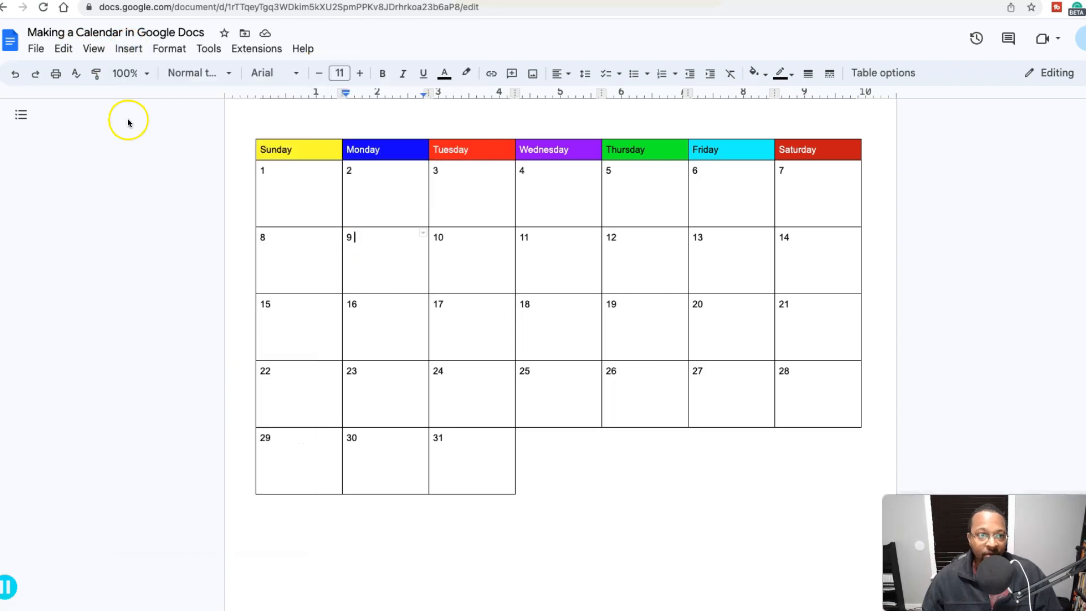
pyautogui.click(121, 51)
pyautogui.moveTo(142, 71)
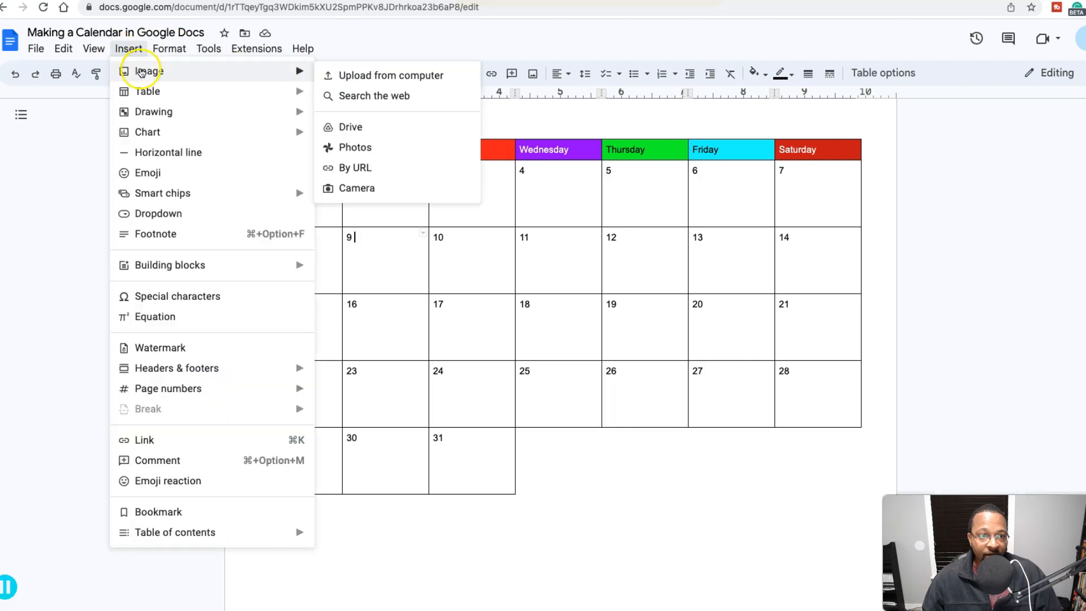
pyautogui.click(361, 96)
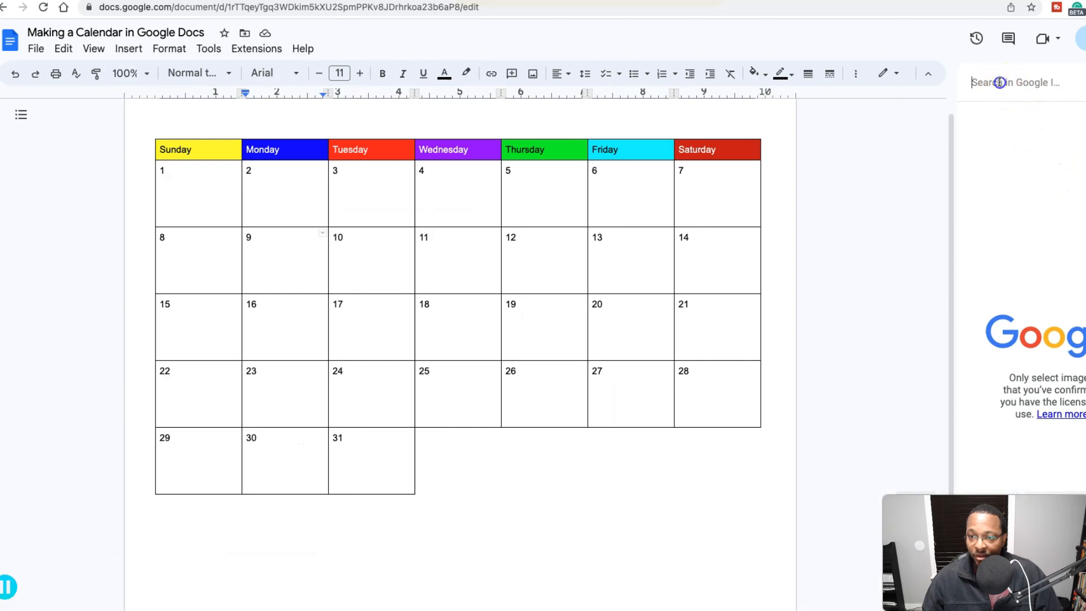
# - Search the web images for "apple pie" and insert the lattice pie picture with green apples into the cell for the 9th
pyautogui.write('p')
pyautogui.press('BackSpace')
pyautogui.write('apple pie')
pyautogui.press('Return')
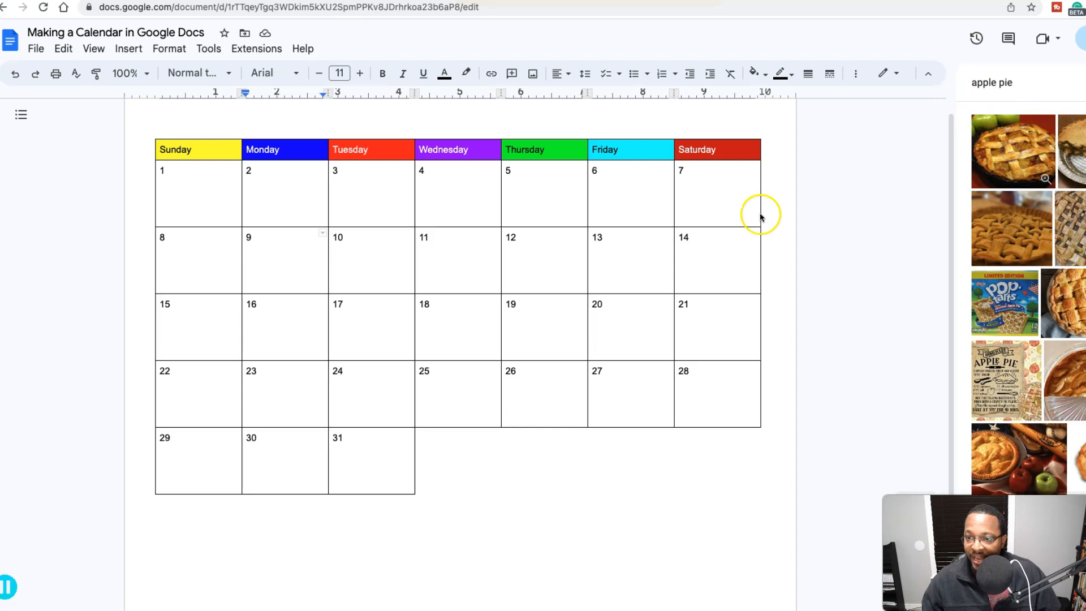
pyautogui.click(1063, 597)
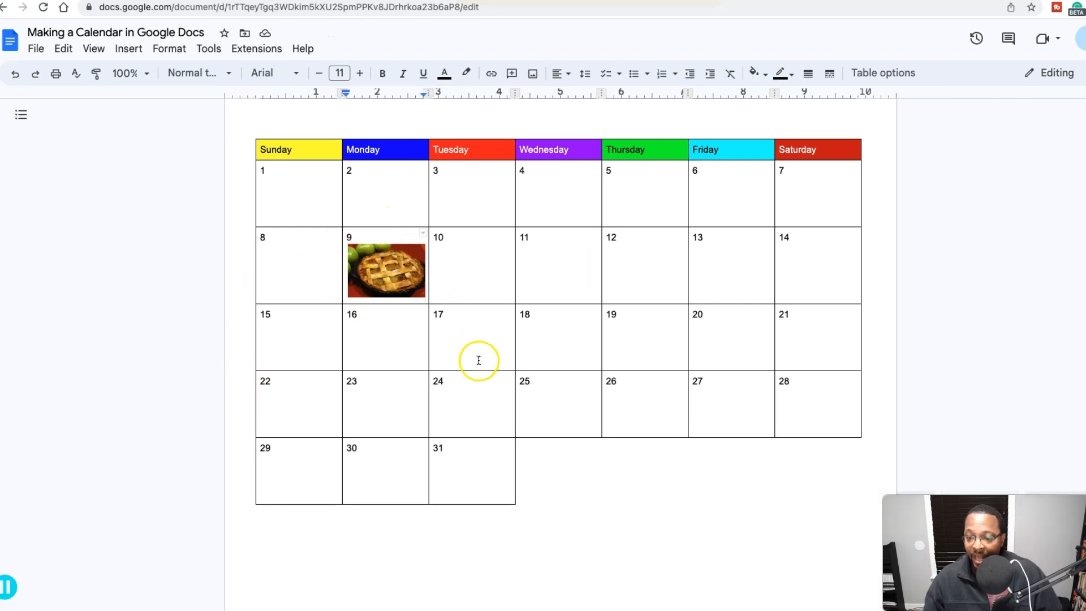
pyautogui.click(656, 509)
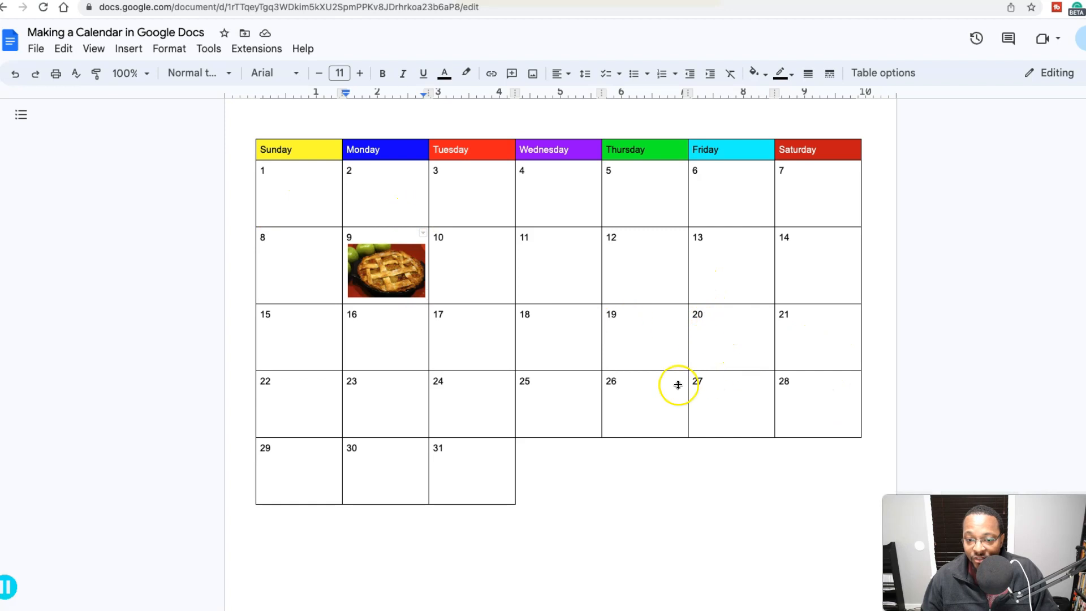
# - Set the bottom border of the cell for the 25th to 4.5pt
pyautogui.click(566, 437)
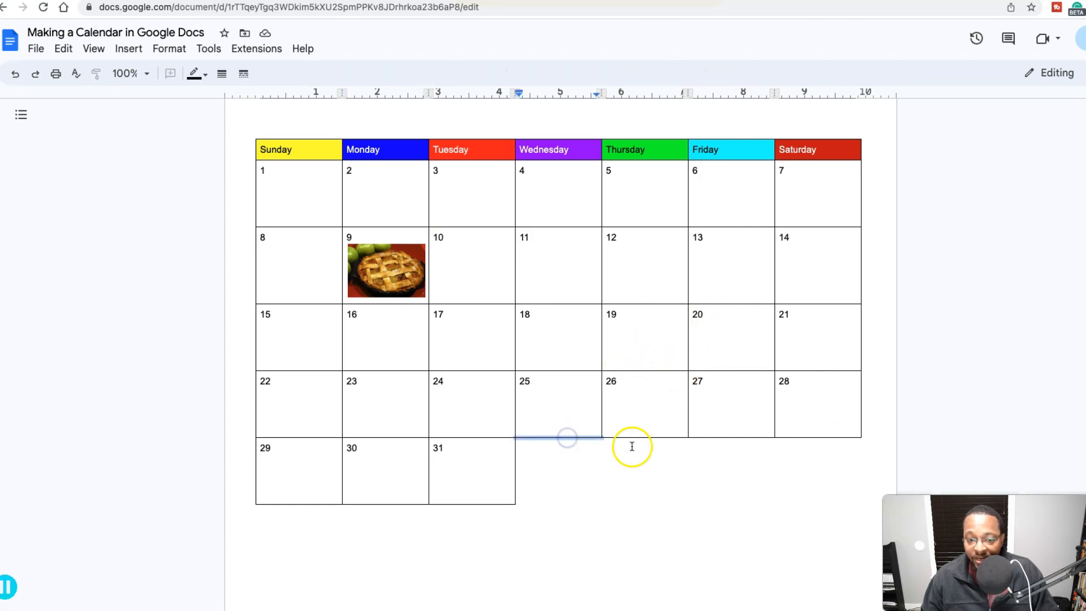
pyautogui.click(222, 73)
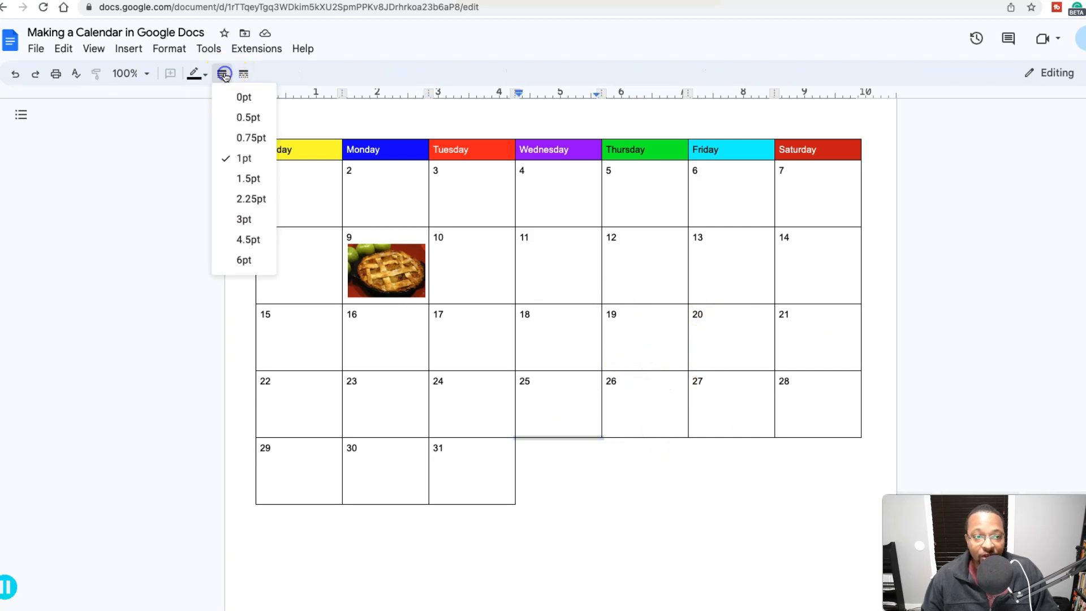
pyautogui.click(257, 240)
pyautogui.click(576, 407)
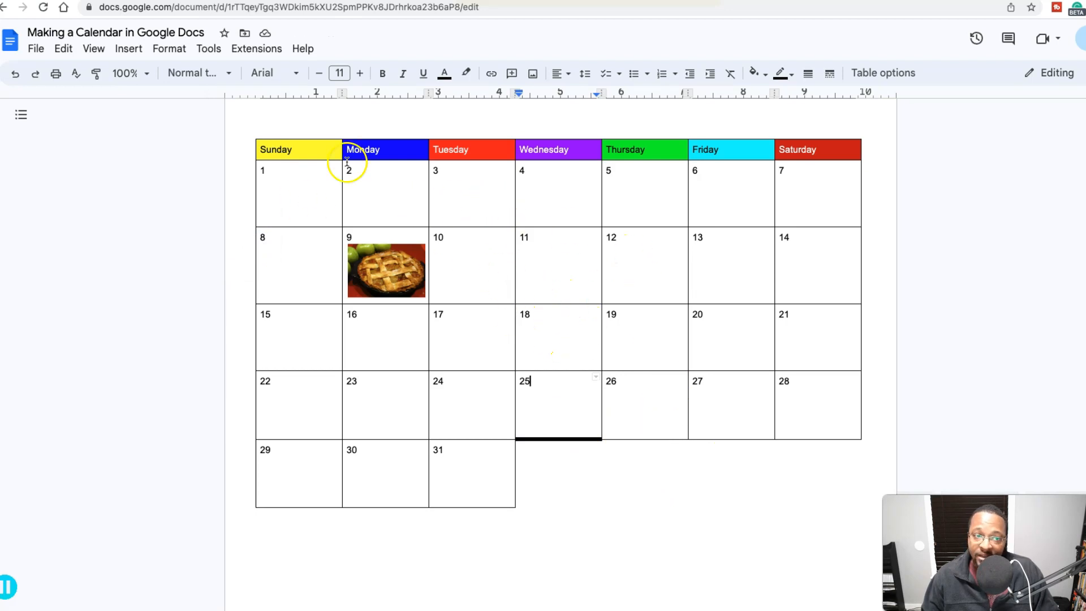
# - Color the border between the cells for the 4th and the 11th red
pyautogui.click(564, 227)
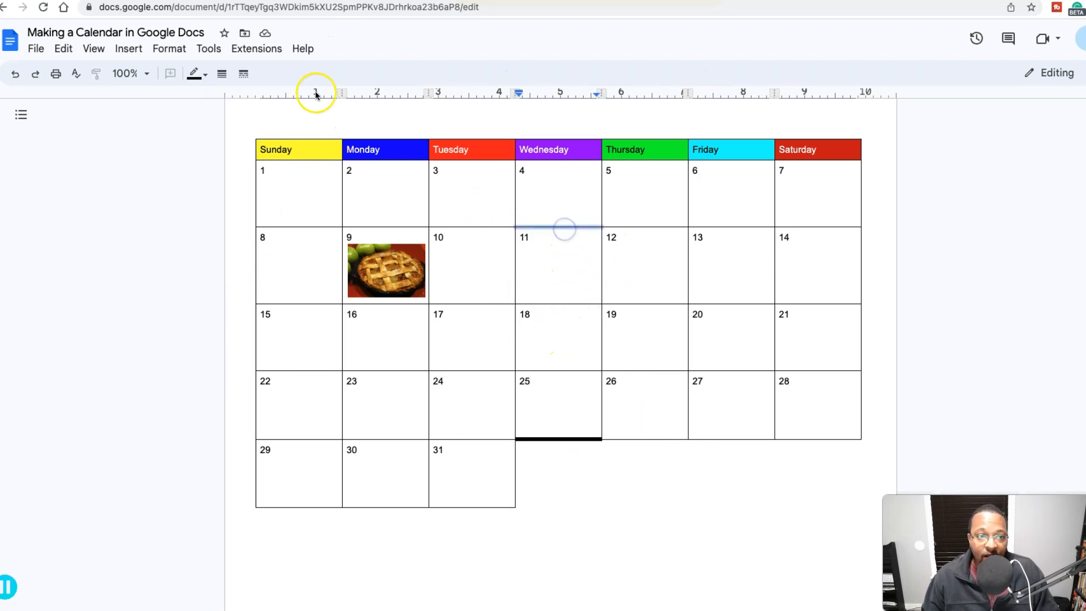
pyautogui.click(194, 72)
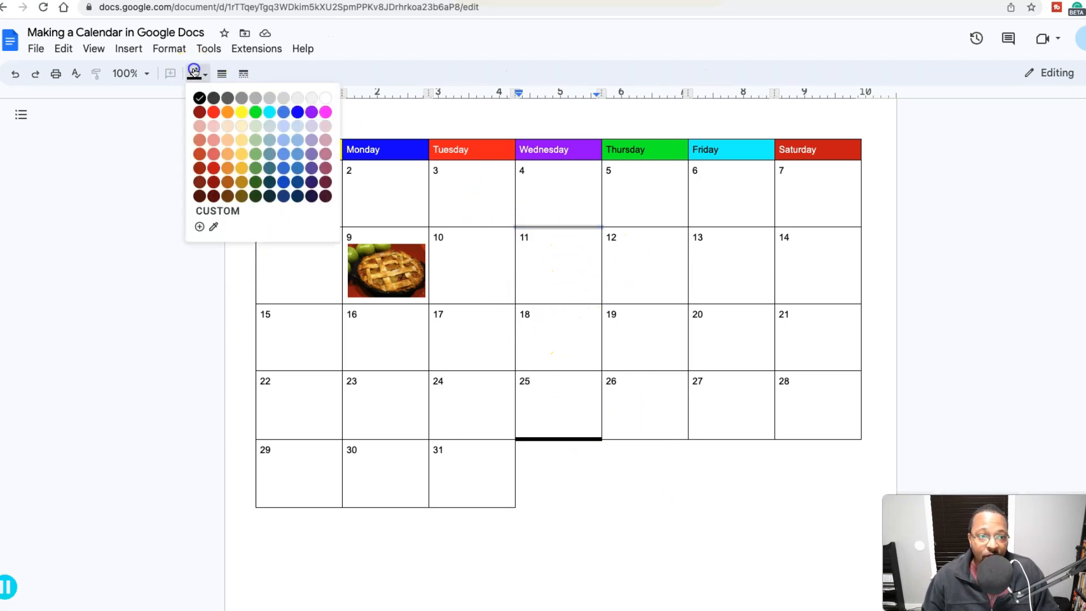
pyautogui.click(214, 111)
pyautogui.click(552, 256)
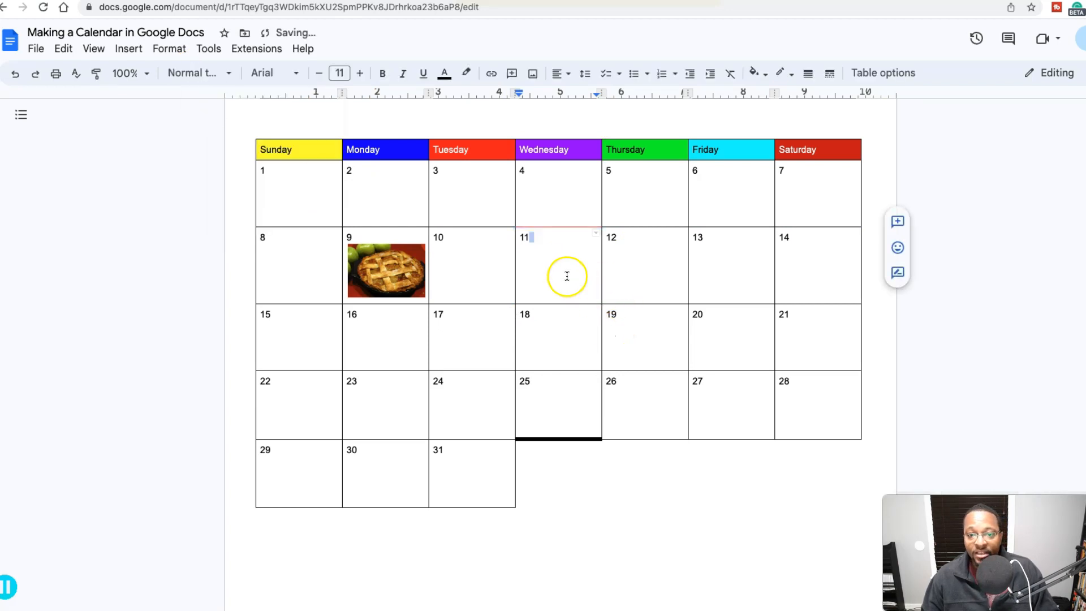
pyautogui.click(703, 277)
pyautogui.moveTo(703, 277); pyautogui.dragTo(742, 277)
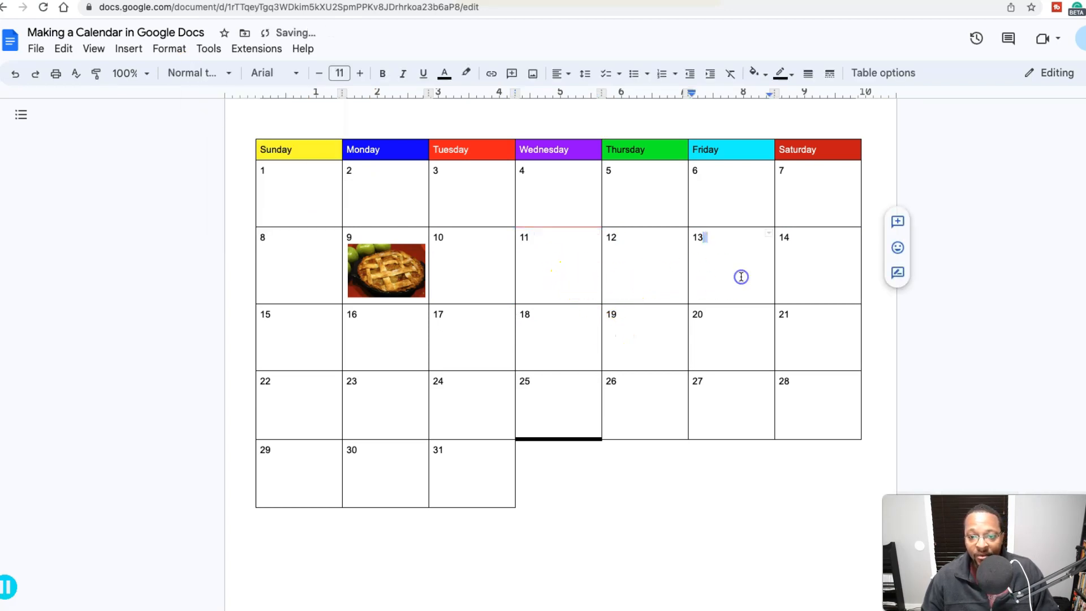
pyautogui.click(585, 268)
pyautogui.moveTo(601, 273); pyautogui.dragTo(795, 273)
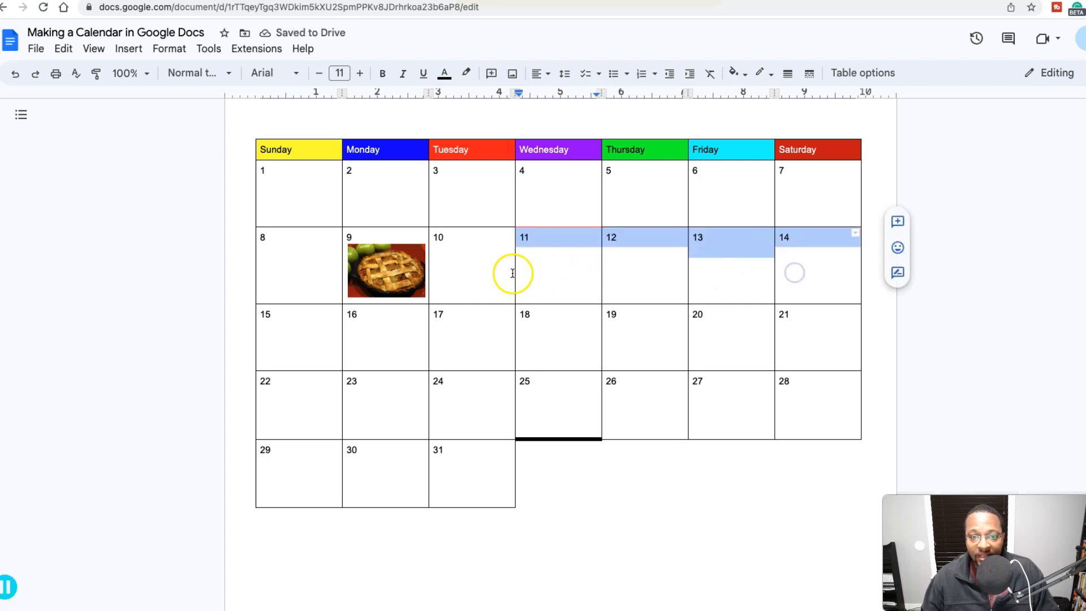
pyautogui.click(603, 274)
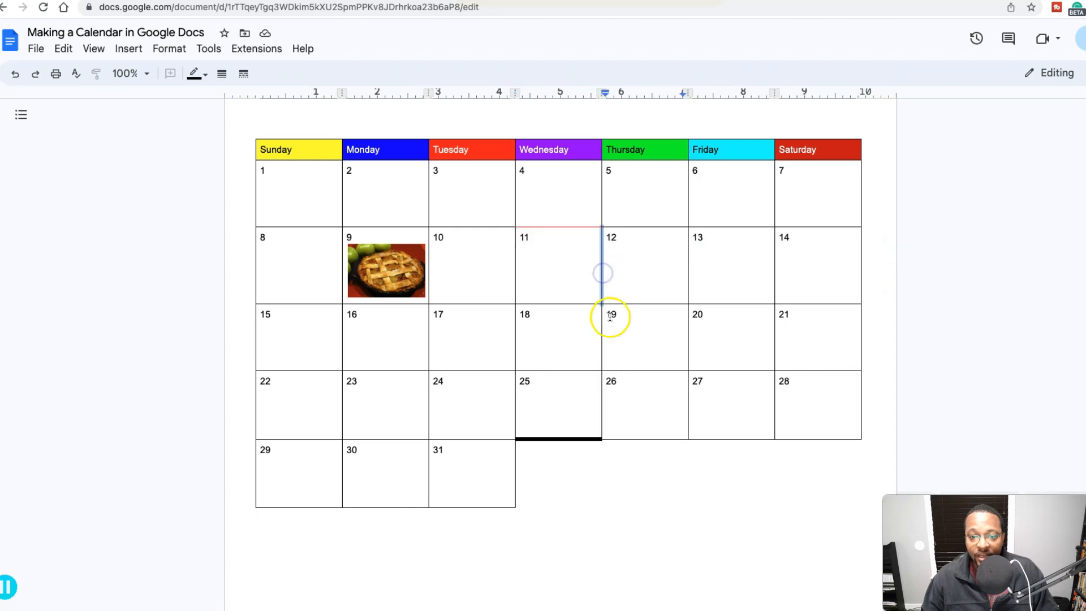
pyautogui.click(601, 320)
# - Select together the vertical borders between the Wednesday, Thursday, Friday and Saturday columns in the three rows from the 12th to the 26th
pyautogui.click(604, 276)
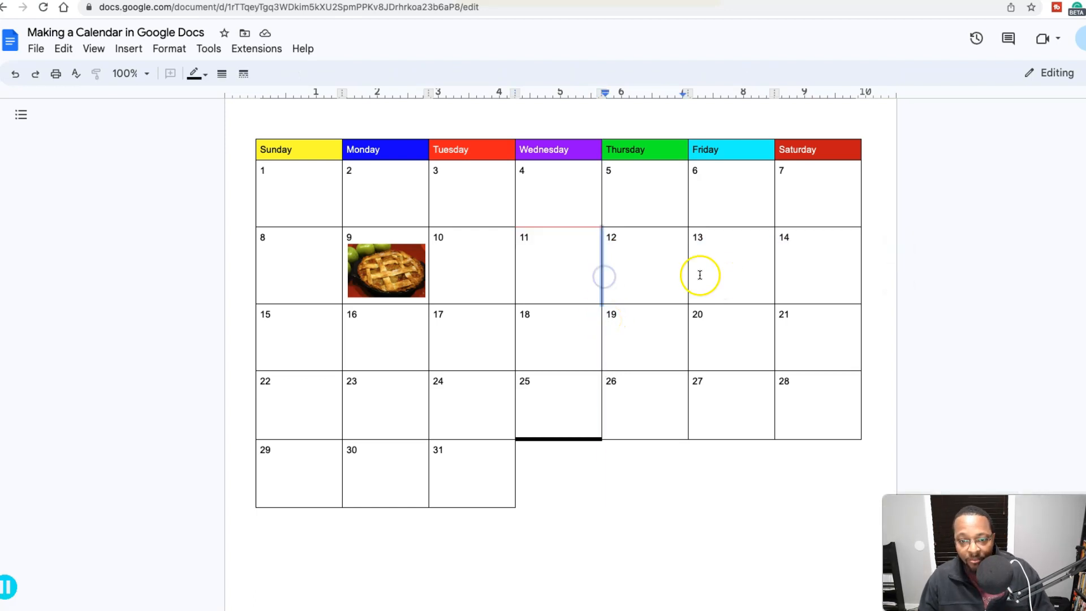
pyautogui.keyDown('shift'); pyautogui.click(688, 274); pyautogui.keyUp('shift')
pyautogui.keyDown('shift'); pyautogui.click(689, 327); pyautogui.keyUp('shift')
pyautogui.keyDown('shift'); pyautogui.click(601, 343); pyautogui.keyUp('shift')
pyautogui.keyDown('shift'); pyautogui.click(688, 399); pyautogui.keyUp('shift')
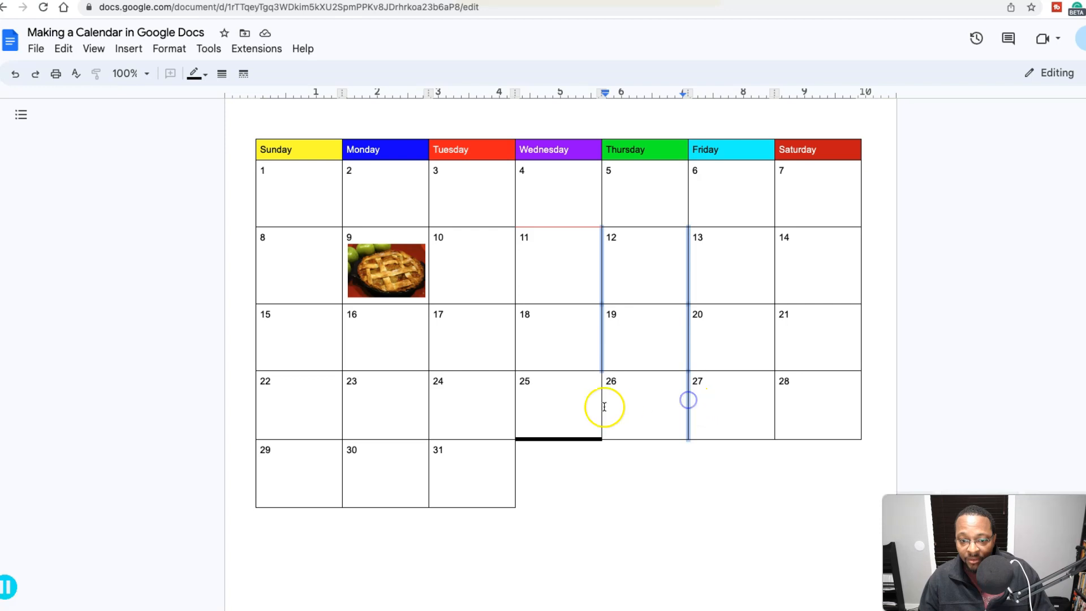
pyautogui.keyDown('shift'); pyautogui.click(601, 406); pyautogui.keyUp('shift')
pyautogui.keyDown('shift'); pyautogui.click(774, 398); pyautogui.keyUp('shift')
pyautogui.keyDown('shift'); pyautogui.click(774, 345); pyautogui.keyUp('shift')
pyautogui.keyDown('shift'); pyautogui.click(776, 280); pyautogui.keyUp('shift')
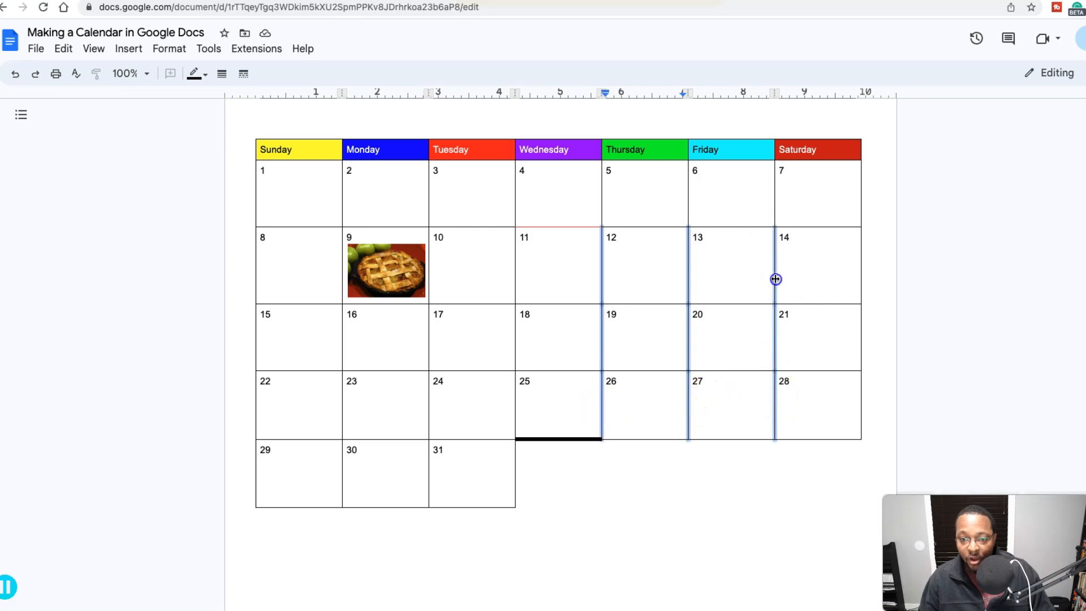
# - Add the top borders of the cells for the 13th, 12th, 8th and 9th to the border selection
pyautogui.keyDown('shift'); pyautogui.click(732, 228); pyautogui.keyUp('shift')
pyautogui.keyDown('shift'); pyautogui.click(643, 227); pyautogui.keyUp('shift')
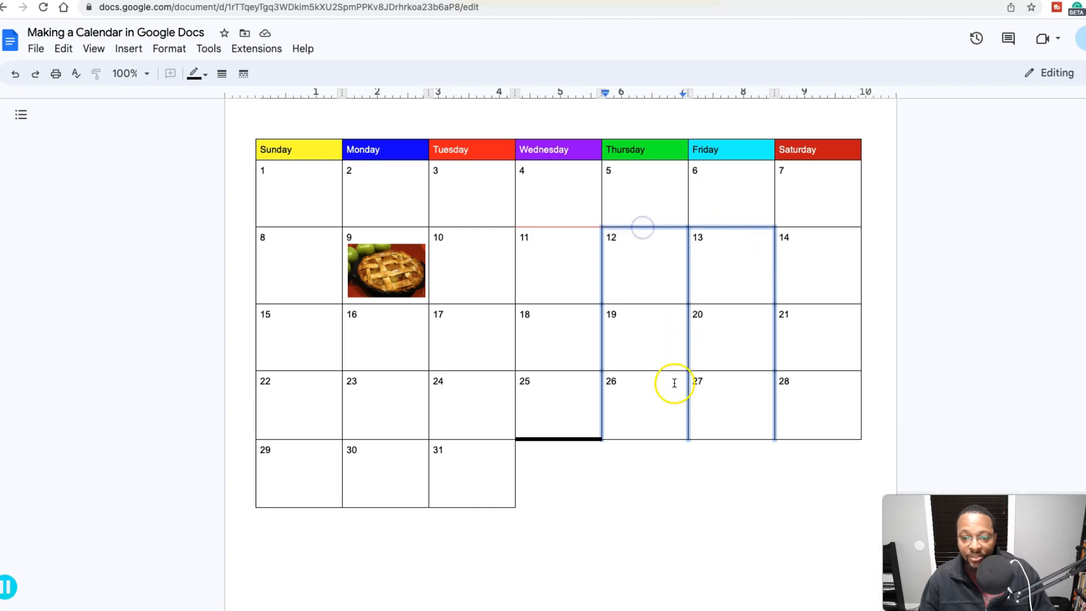
pyautogui.keyDown('shift'); pyautogui.click(284, 227); pyautogui.keyUp('shift')
pyautogui.keyDown('shift'); pyautogui.click(364, 226); pyautogui.keyUp('shift')
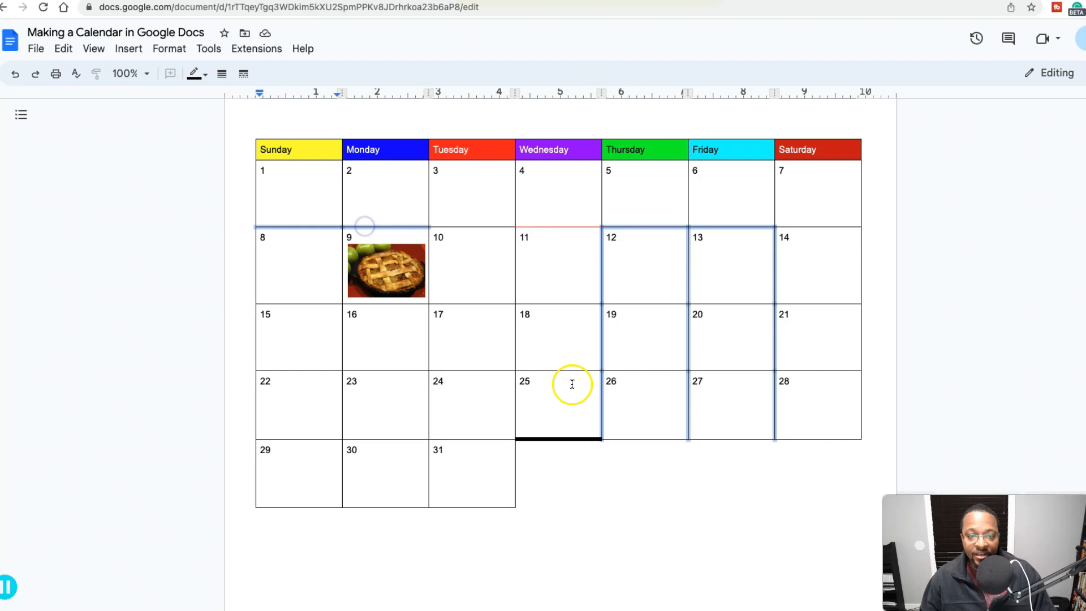
# - Color the selected borders around the cells for the 8th, 9th, 12th and 13th and between the Wednesday to Saturday columns orange
pyautogui.click(196, 74)
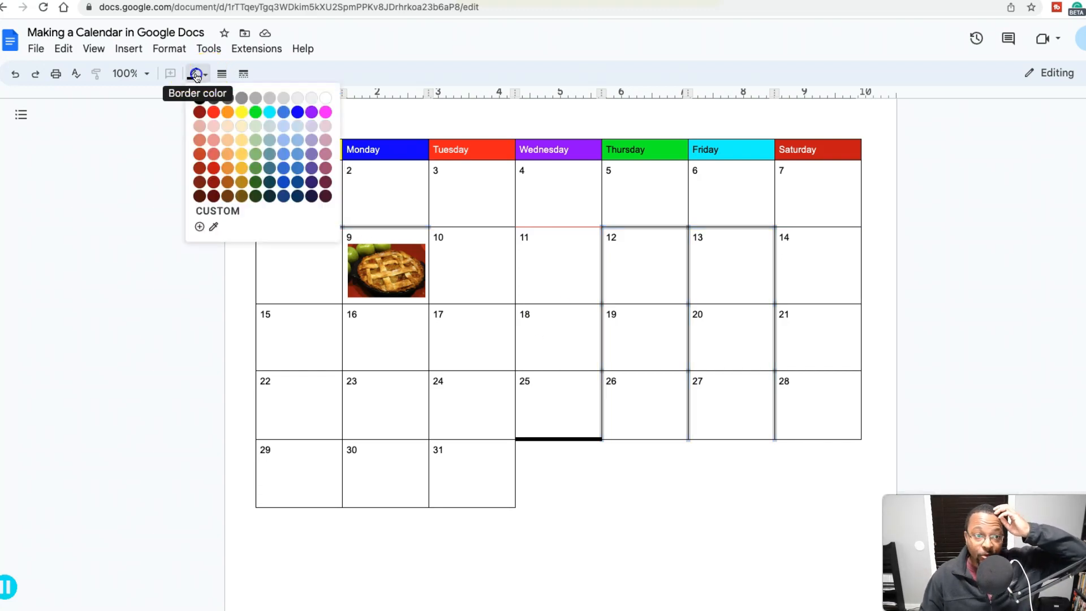
pyautogui.click(226, 113)
pyautogui.click(625, 253)
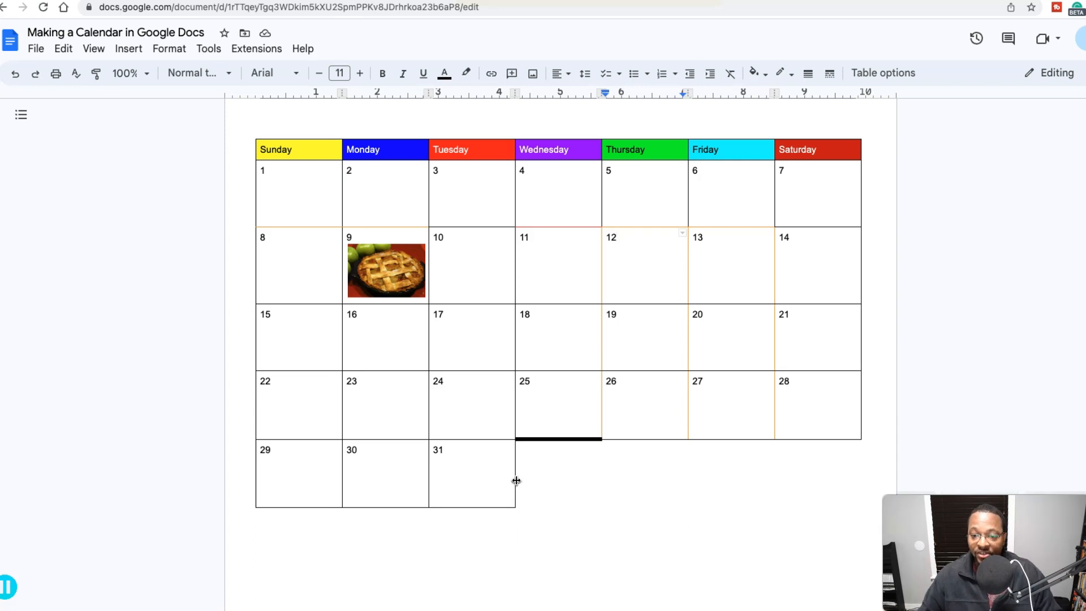
pyautogui.click(129, 48)
pyautogui.moveTo(154, 91)
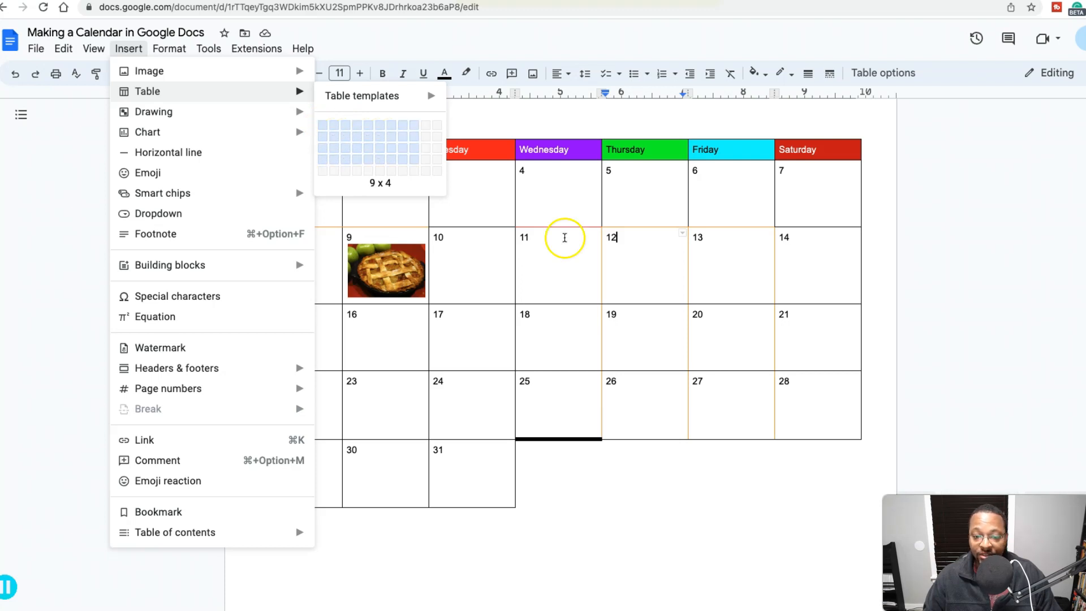
pyautogui.click(653, 497)
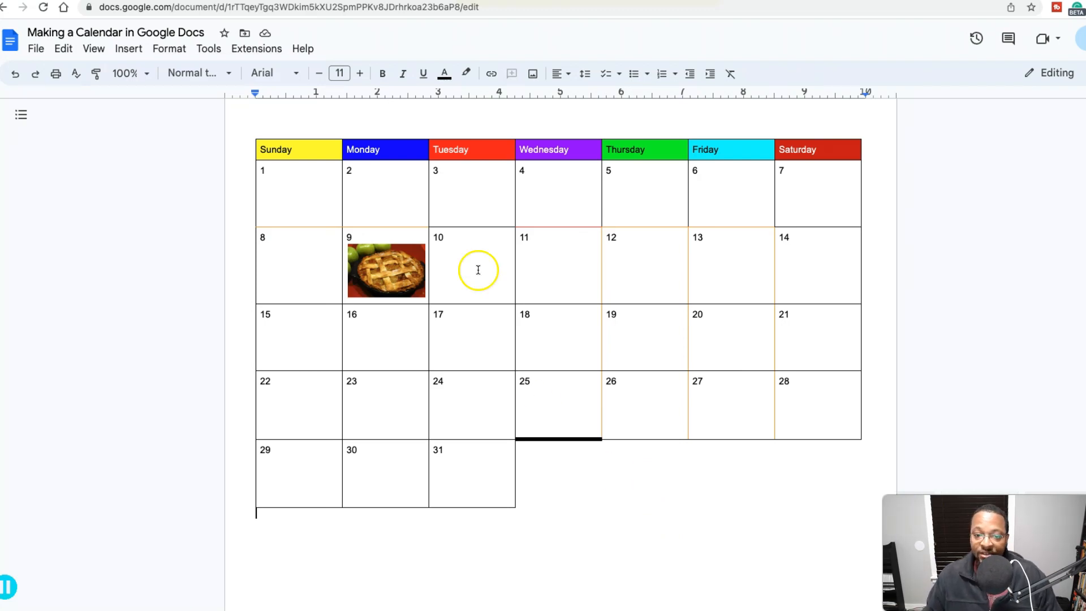
# - Start a new drawing in the calendar cell for the 11th
pyautogui.click(547, 265)
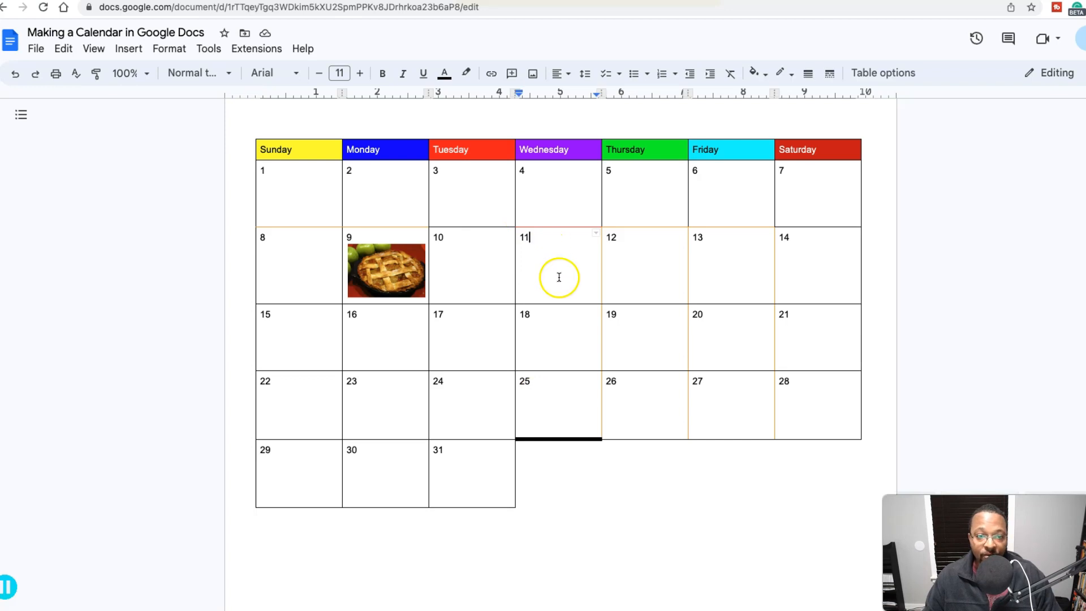
pyautogui.click(128, 48)
pyautogui.moveTo(154, 112)
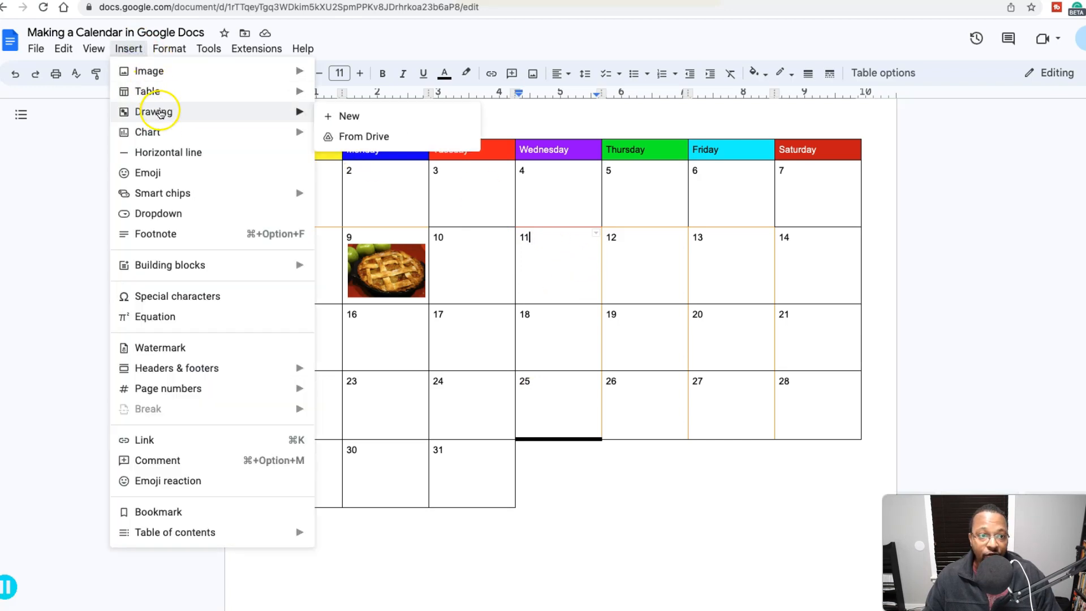
pyautogui.click(373, 118)
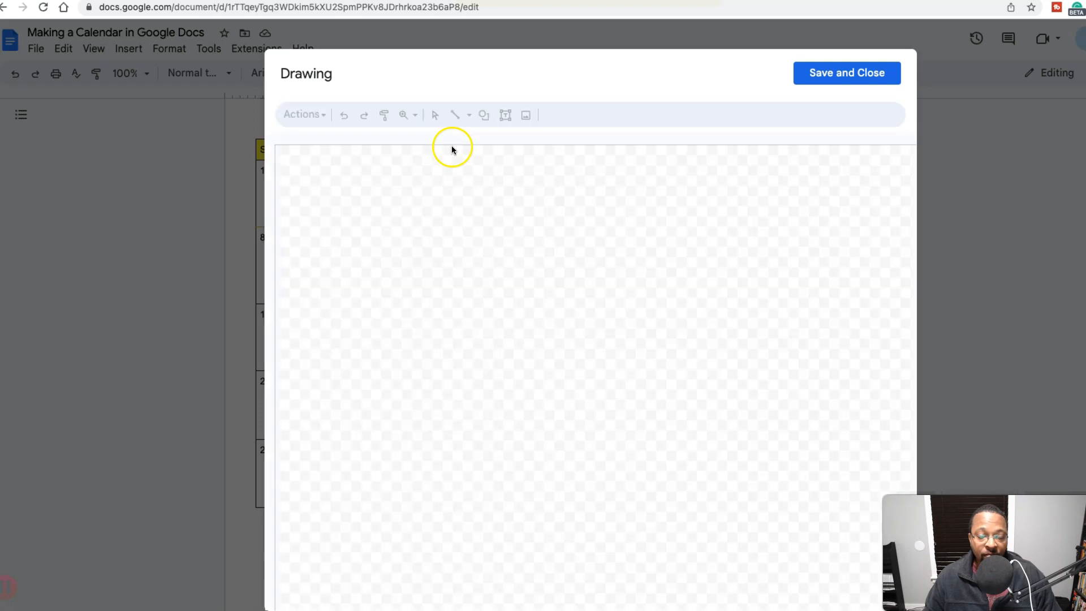
# - Scribble a stick figure with a smiling face, body, arms and legs, and save the drawing into the cell
pyautogui.click(469, 115)
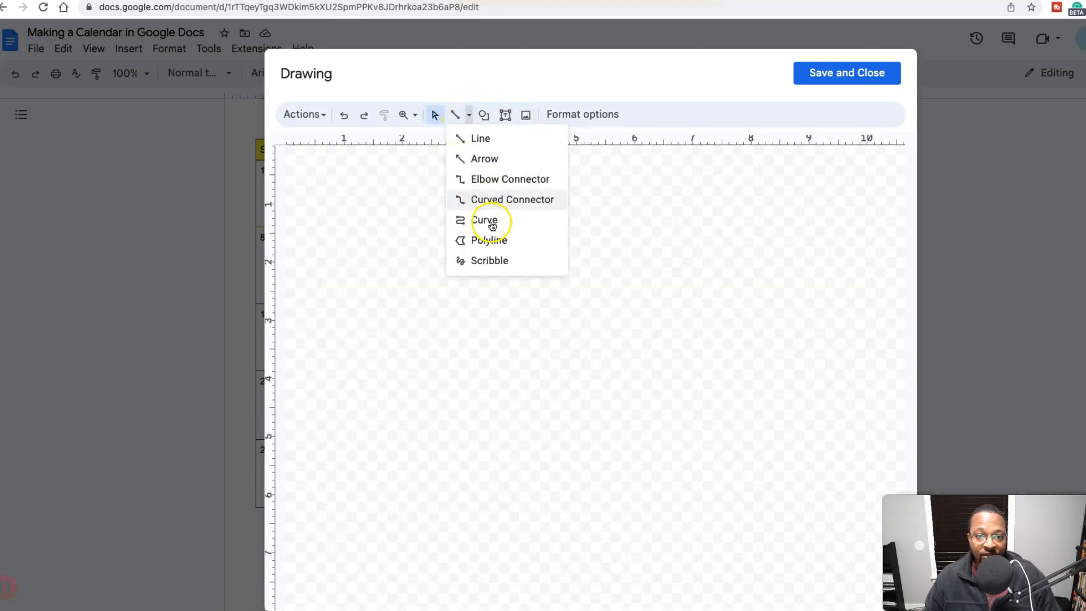
pyautogui.click(491, 261)
pyautogui.moveTo(547, 232)
pyautogui.mouseDown()
pyautogui.moveTo(495, 235)
pyautogui.moveTo(498, 308)
pyautogui.moveTo(553, 231)
pyautogui.moveTo(532, 226)
pyautogui.mouseUp()
pyautogui.moveTo(499, 262)
pyautogui.mouseDown()
pyautogui.moveTo(539, 271)
pyautogui.moveTo(511, 316)
pyautogui.moveTo(510, 430)
pyautogui.mouseUp()
pyautogui.moveTo(513, 357); pyautogui.dragTo(460, 317)
pyautogui.moveTo(512, 355)
pyautogui.mouseDown()
pyautogui.moveTo(583, 389)
pyautogui.moveTo(585, 408)
pyautogui.mouseUp()
pyautogui.moveTo(508, 431)
pyautogui.mouseDown()
pyautogui.moveTo(495, 430)
pyautogui.moveTo(445, 505)
pyautogui.mouseUp()
pyautogui.moveTo(511, 432)
pyautogui.mouseDown()
pyautogui.moveTo(604, 513)
pyautogui.moveTo(642, 502)
pyautogui.mouseUp()
pyautogui.click(847, 79)
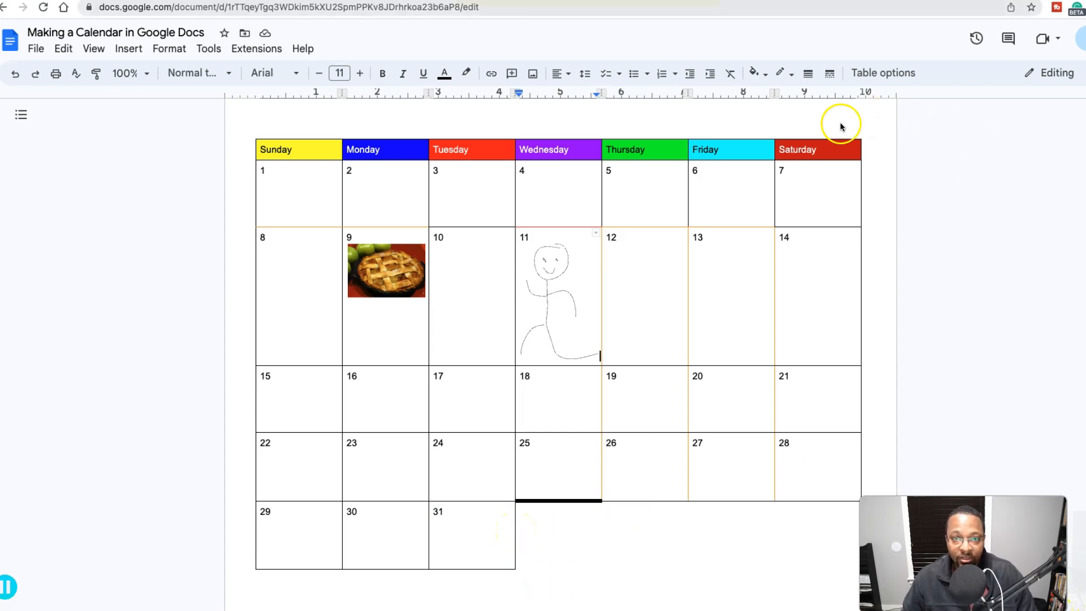
# - Look up "teachers pay teachers" in a new browser tab and open the suggested Last Minute Lessons for ELAR store page
pyautogui.click(755, 0)
pyautogui.click(755, 4)
pyautogui.write('l')
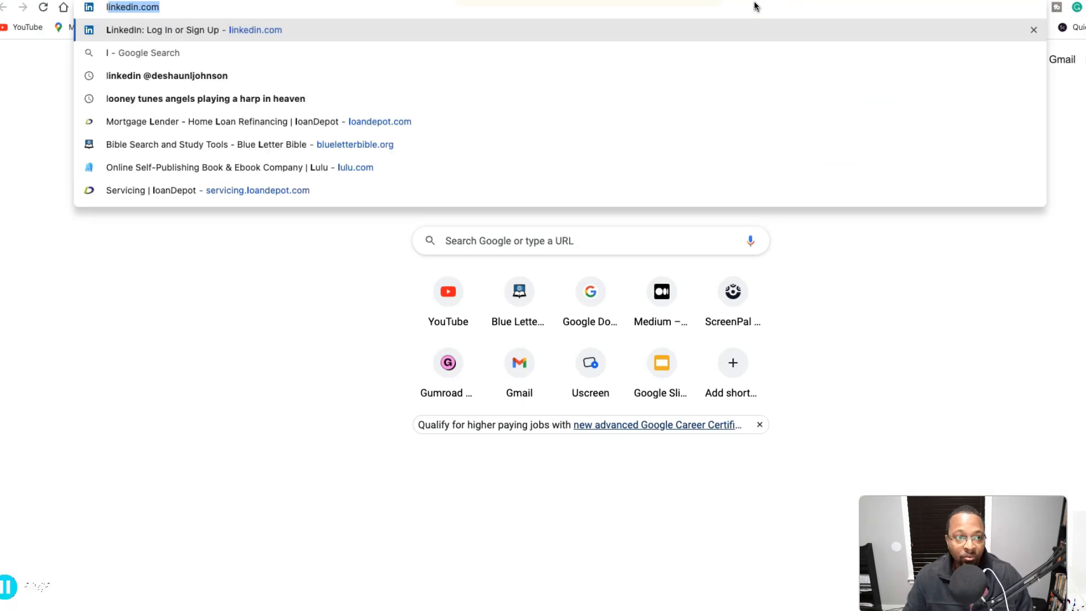
pyautogui.press('BackSpace')
pyautogui.press('BackSpace')
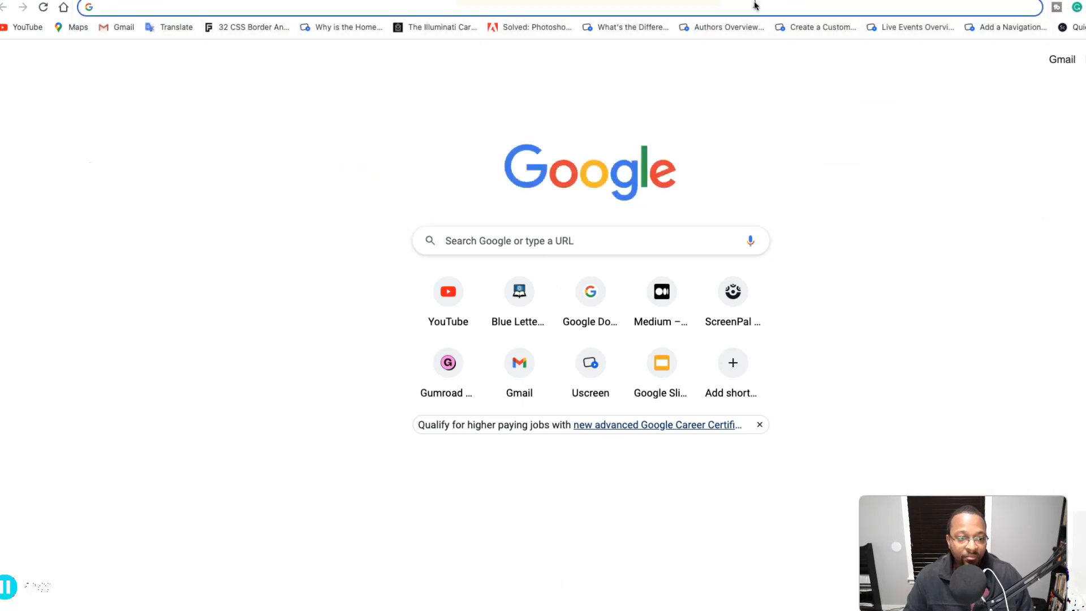
pyautogui.write('teach')
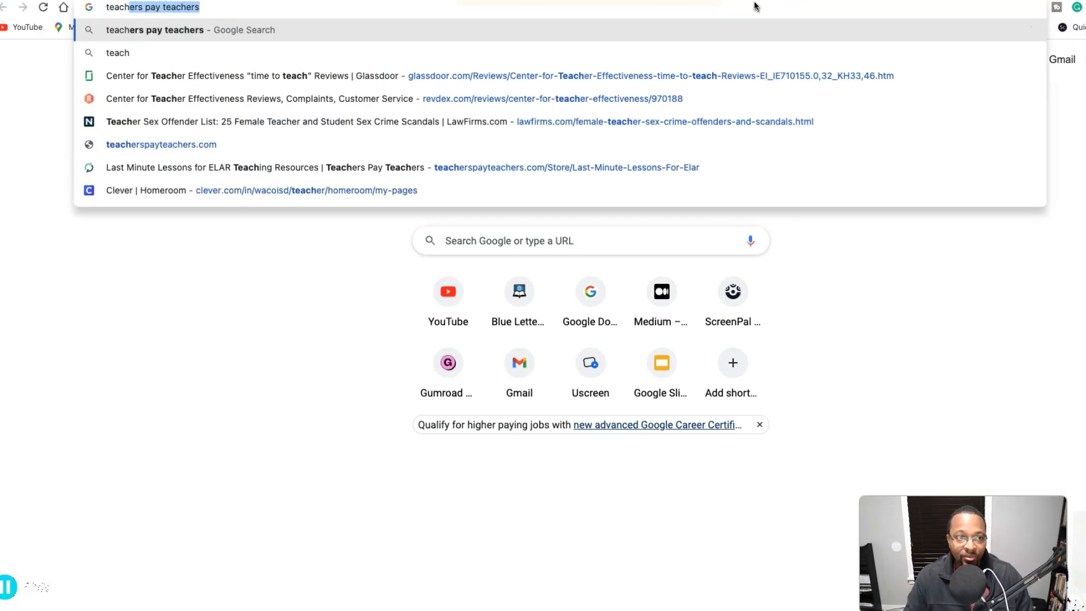
pyautogui.write('ers pay')
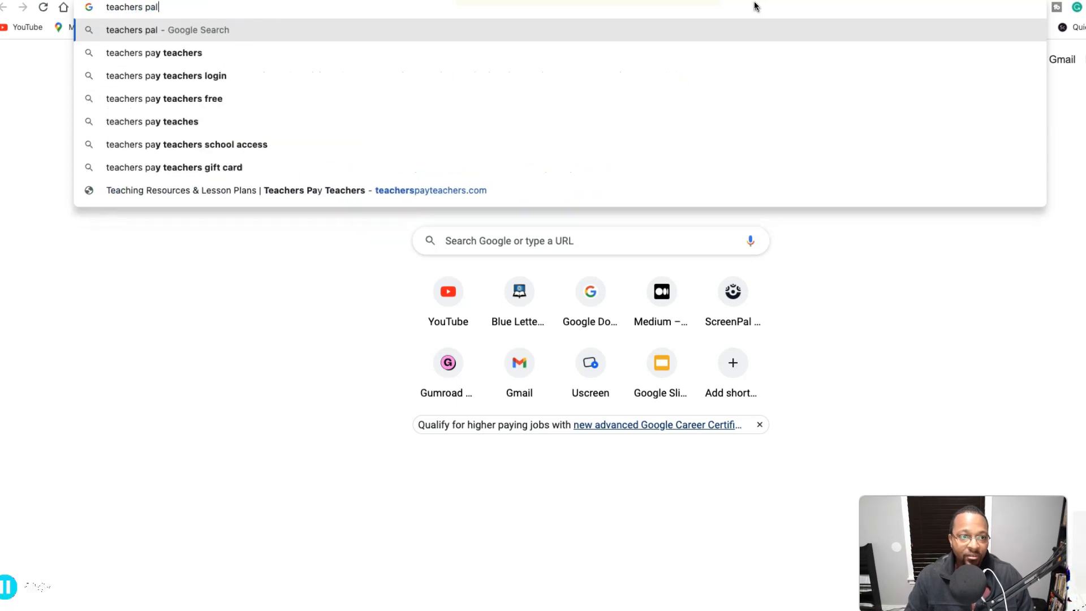
pyautogui.press('BackSpace')
pyautogui.write('y teachers')
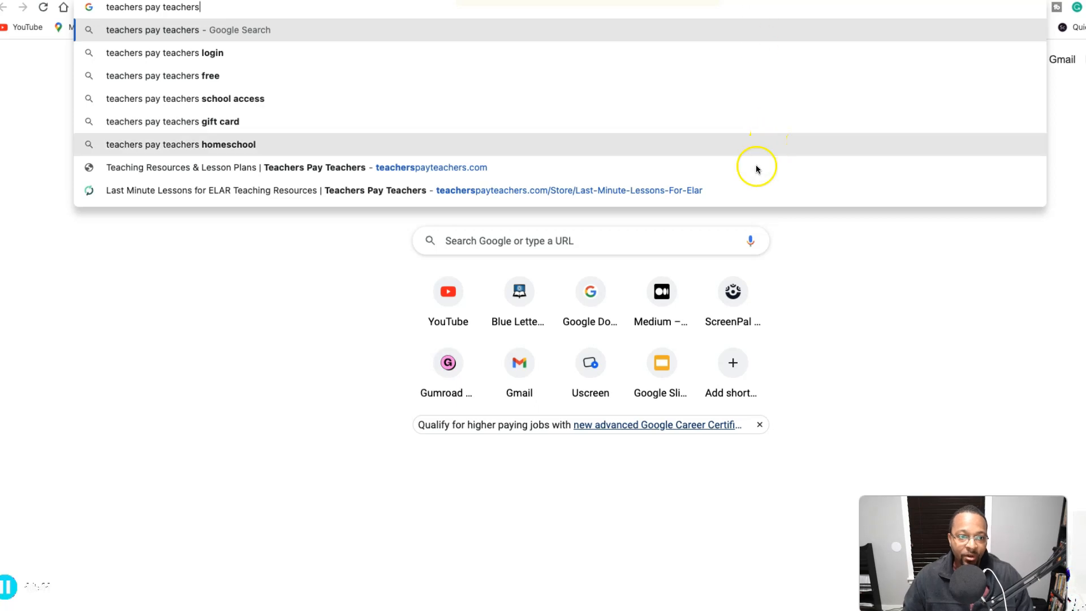
pyautogui.click(715, 191)
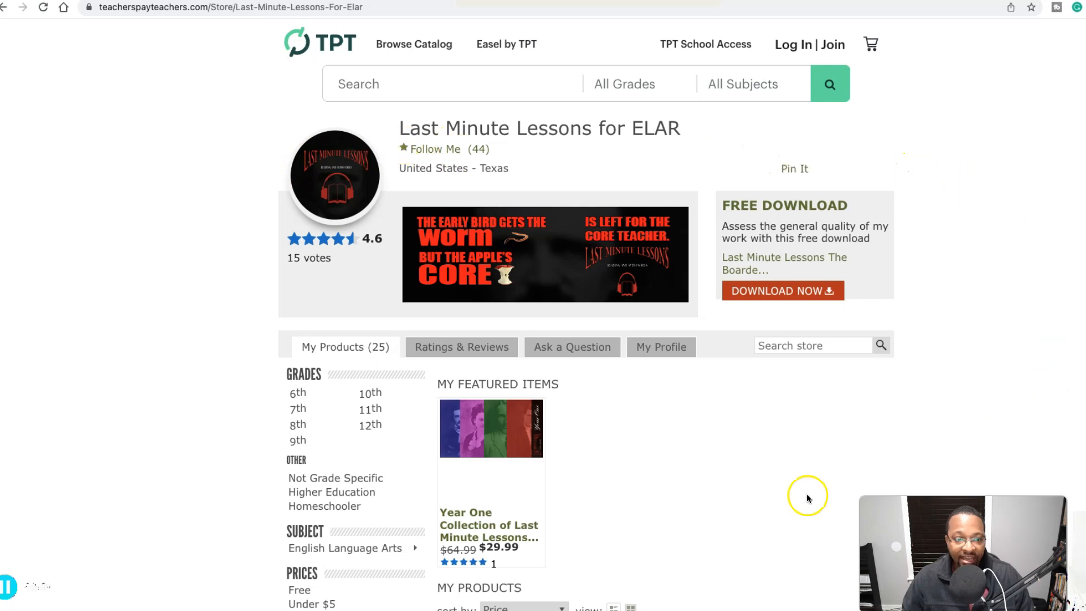
# - Look through the first page of the Last Minute Lessons for ELAR store's product list, examining the individual lessons
pyautogui.scroll(-3, 781, 461)
pyautogui.scroll(3, 788, 465)
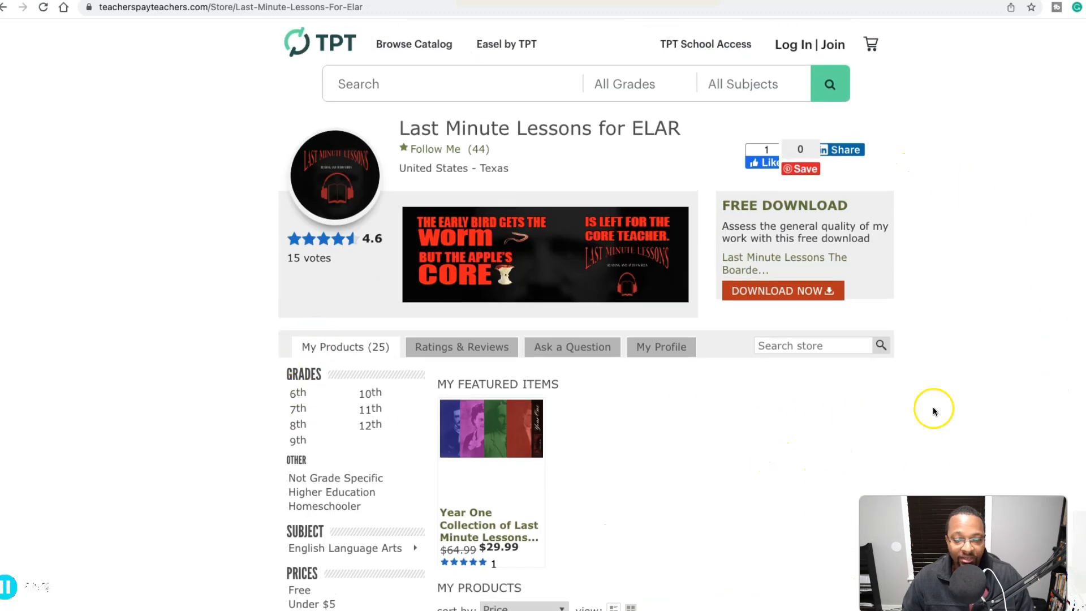
pyautogui.scroll(-10, 954, 401)
pyautogui.scroll(-8, 655, 395)
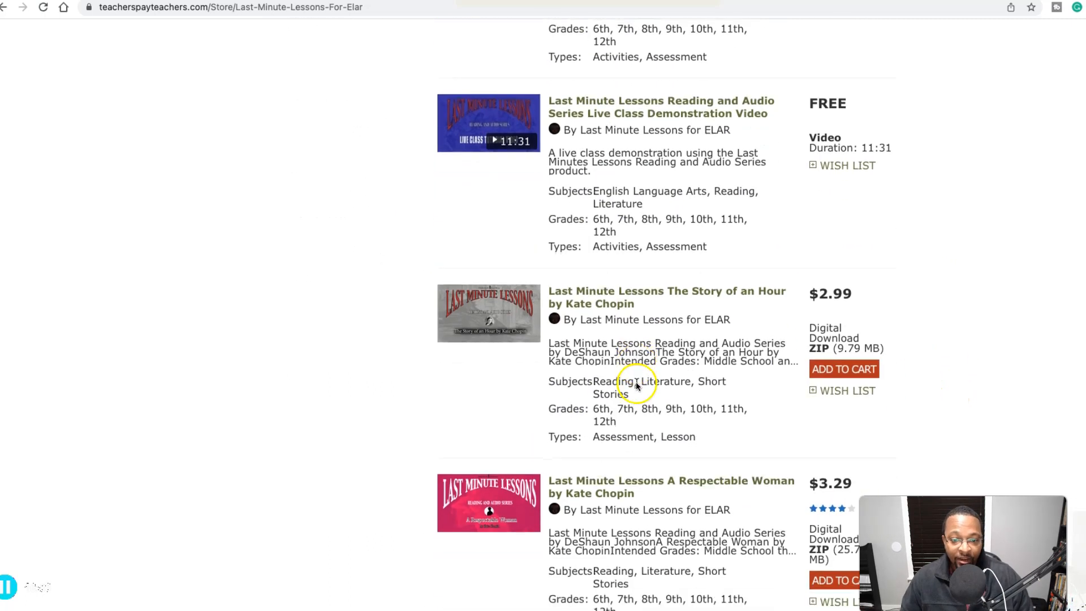
pyautogui.scroll(-3, 636, 386)
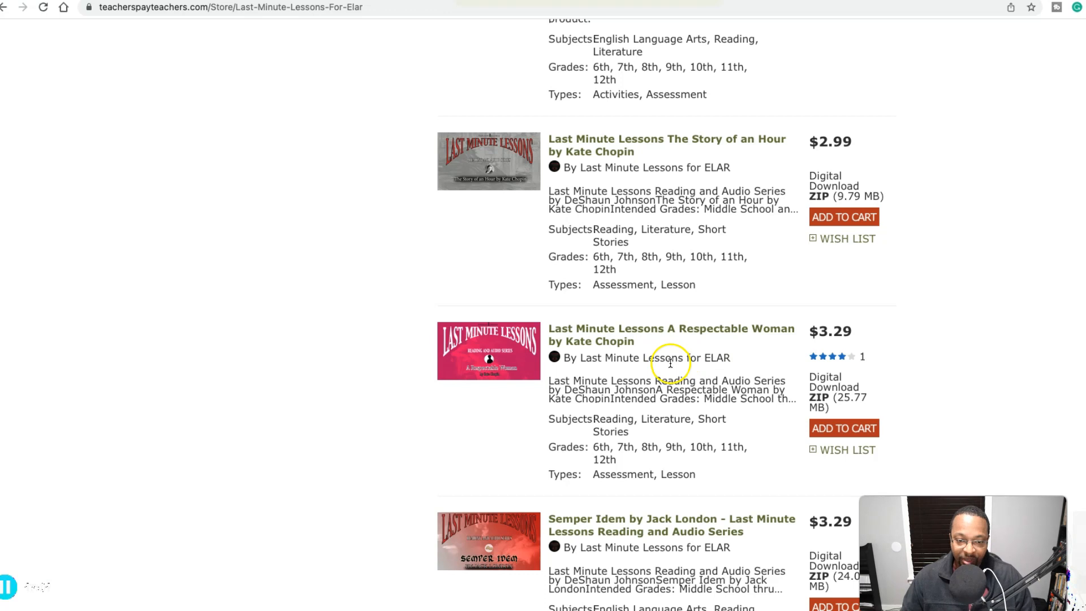
pyautogui.moveTo(490, 376)
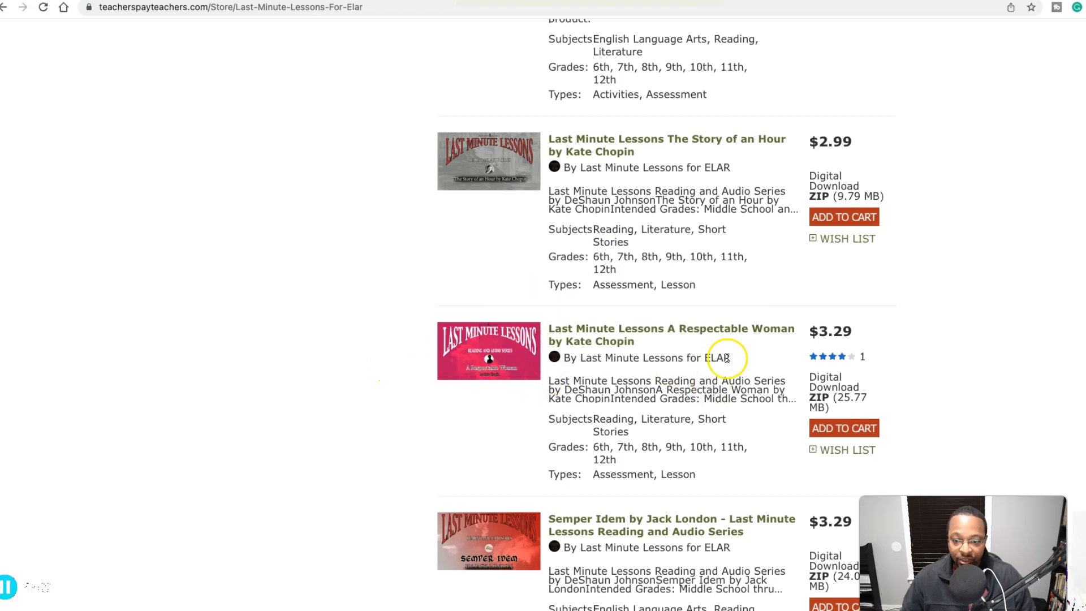
pyautogui.scroll(-2, 727, 364)
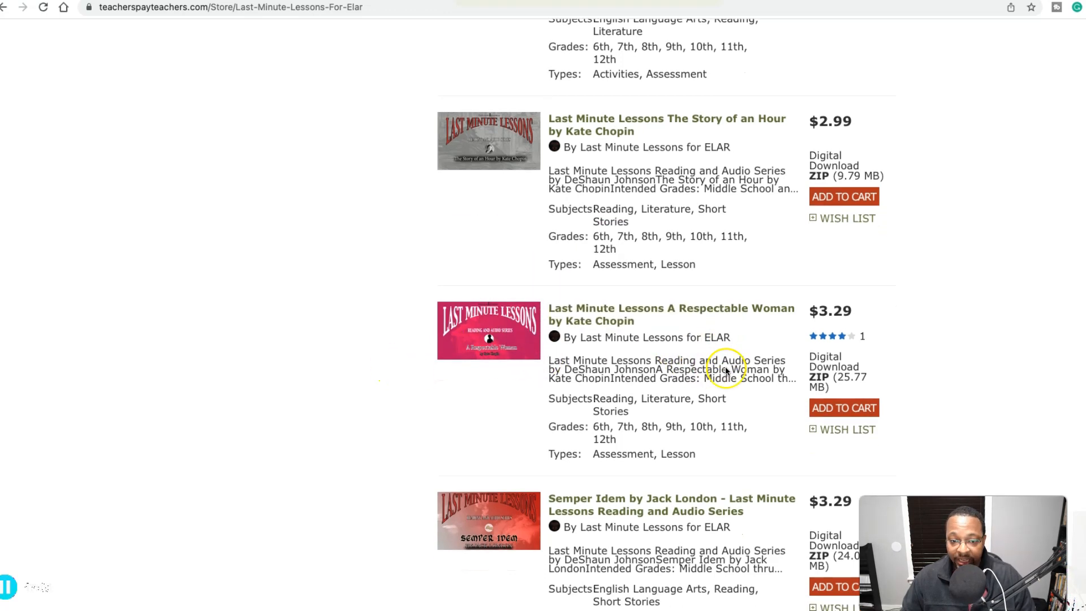
pyautogui.scroll(-10, 727, 369)
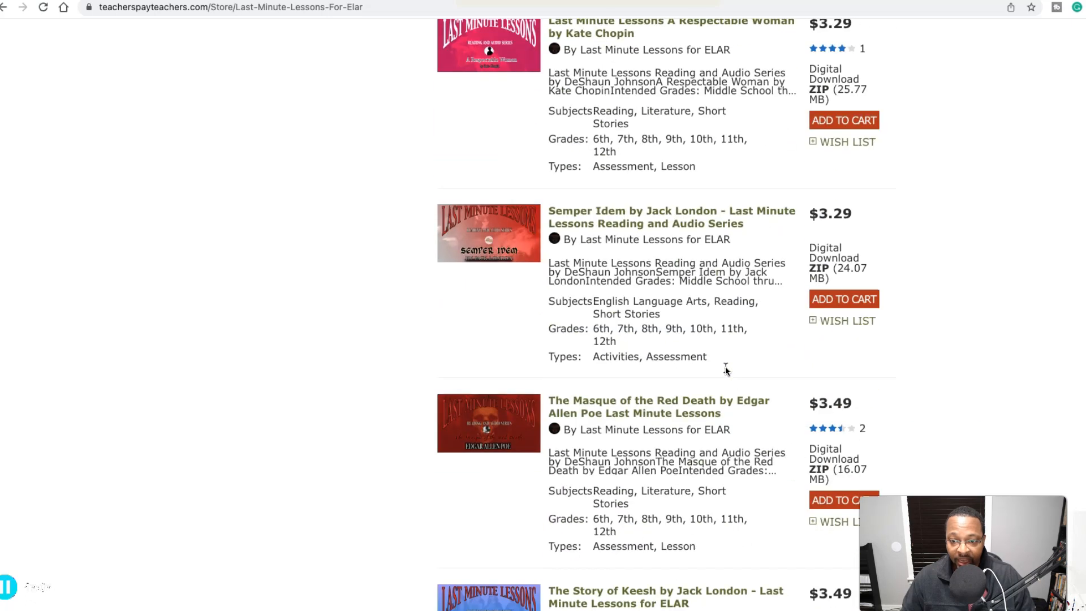
pyautogui.scroll(-15, 726, 371)
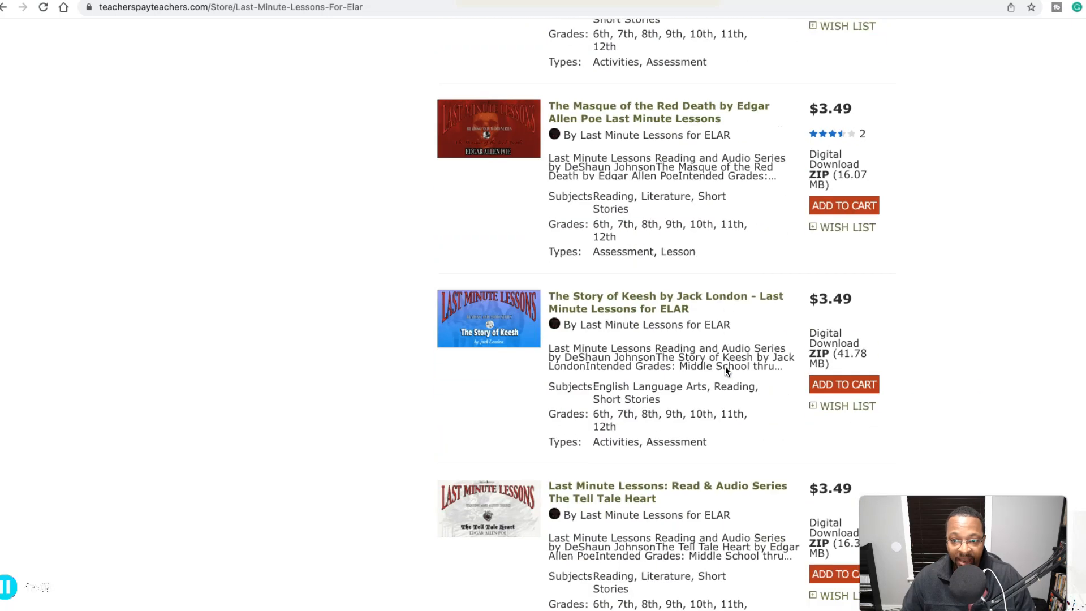
pyautogui.scroll(-14, 726, 368)
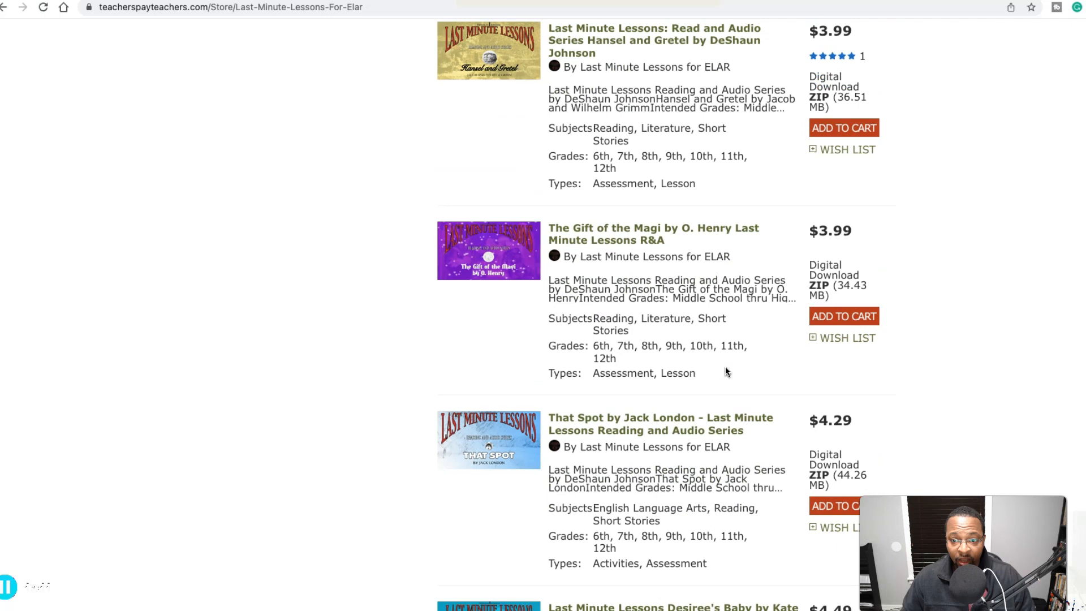
pyautogui.scroll(-1, 725, 369)
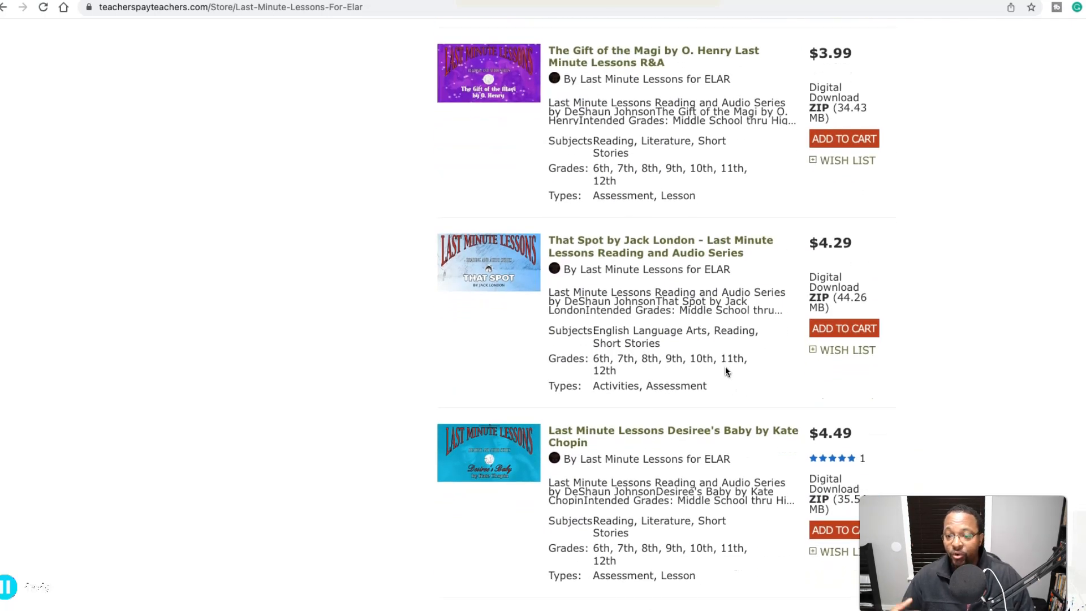
pyautogui.scroll(-13, 620, 433)
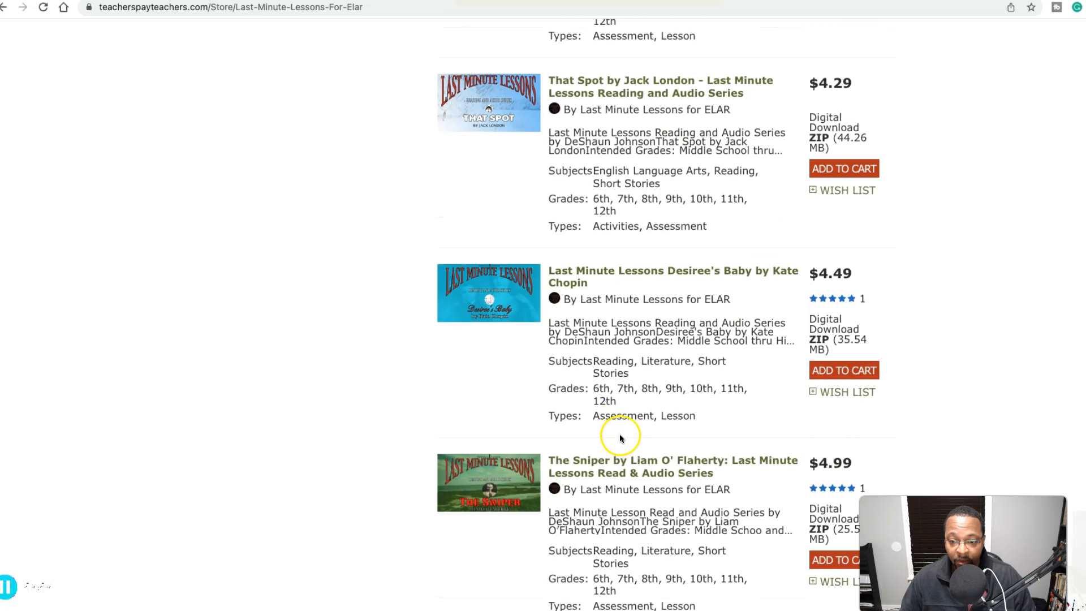
pyautogui.scroll(-6, 623, 430)
pyautogui.scroll(6, 636, 444)
pyautogui.scroll(-3, 781, 505)
pyautogui.scroll(-1, 808, 560)
# - Open page 2 of the store's product list and examine the author series bundles
pyautogui.click(837, 558)
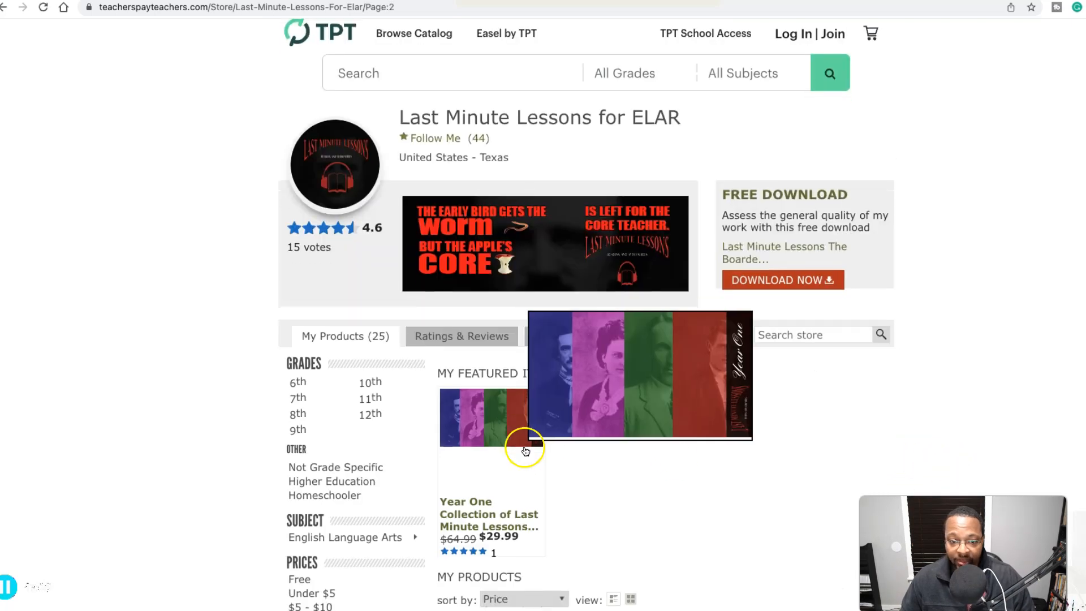
pyautogui.scroll(-8, 759, 443)
pyautogui.scroll(-2, 759, 447)
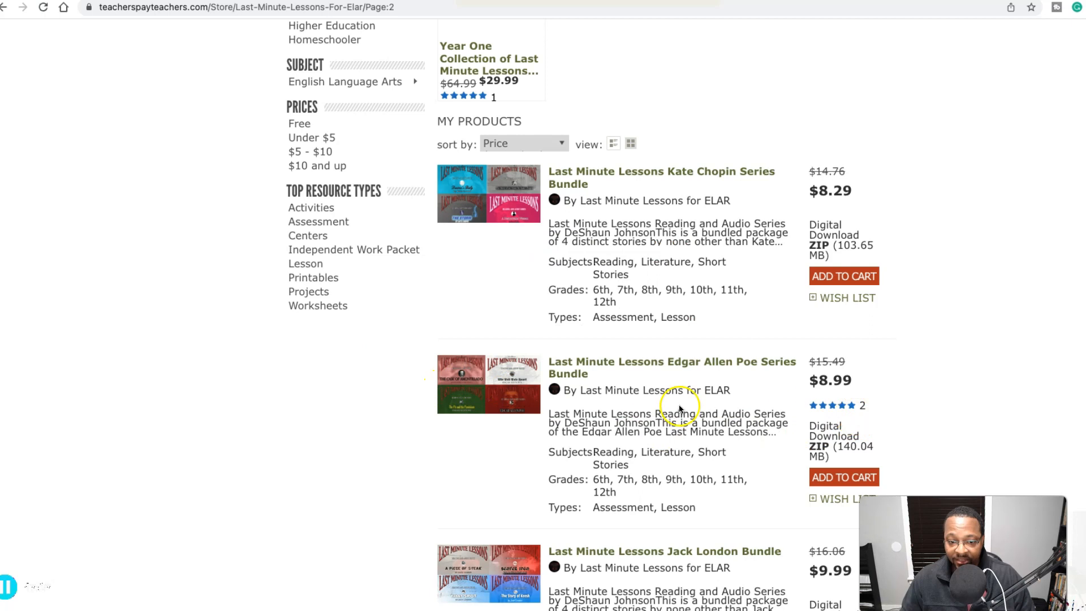
pyautogui.scroll(-4, 648, 408)
pyautogui.scroll(-2, 649, 408)
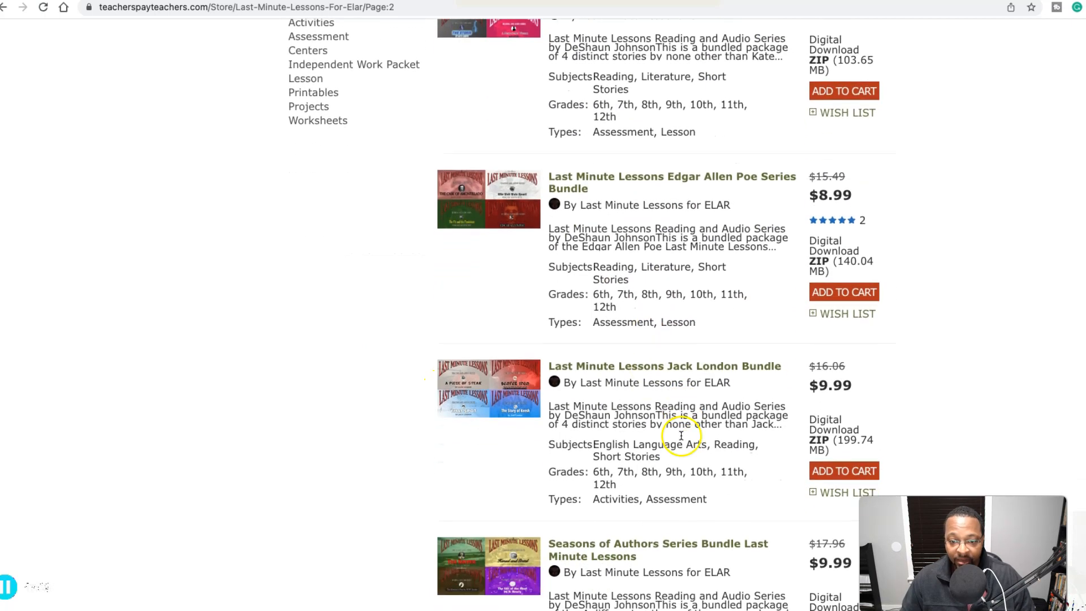